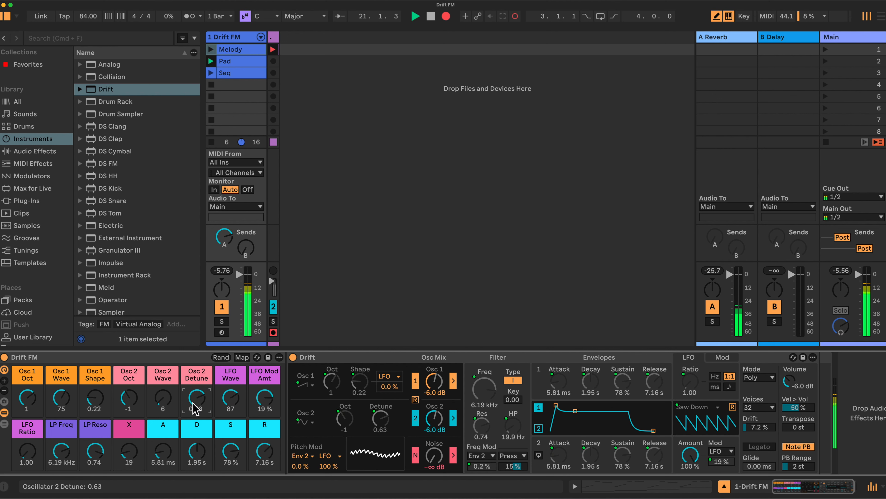
# Tweak the Drift FM macros during playback: LP Freq to about 5.4 kHz, LP Reso to 0.68 and Osc 2 Detune to 0.51
pyautogui.moveTo(61, 451); pyautogui.dragTo(62, 449)
pyautogui.click(201, 398)
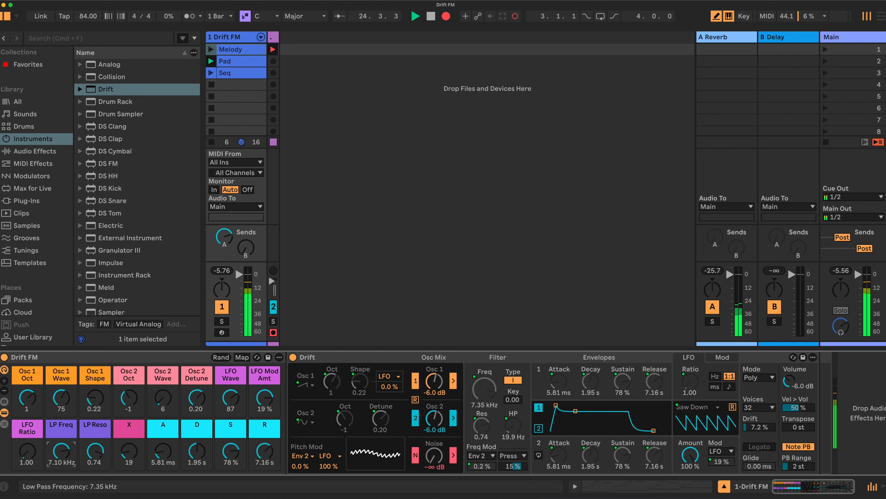
pyautogui.moveTo(61, 451); pyautogui.dragTo(61, 454)
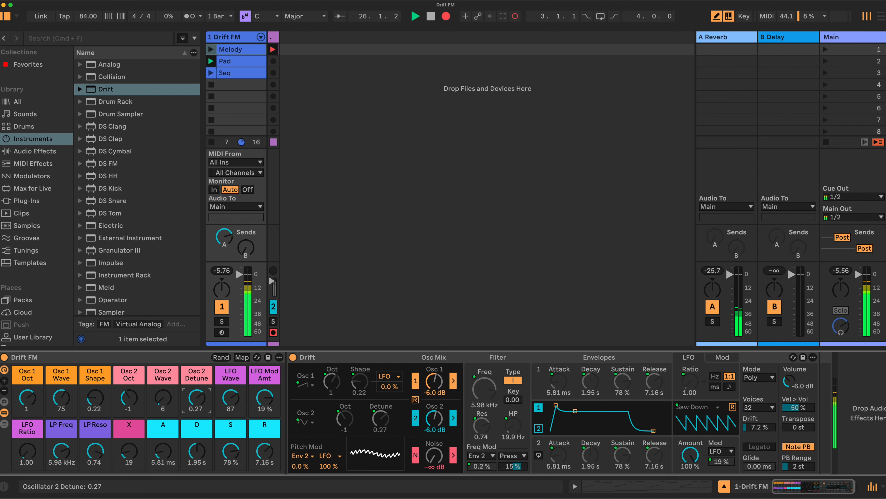
pyautogui.moveTo(196, 397); pyautogui.dragTo(196, 395)
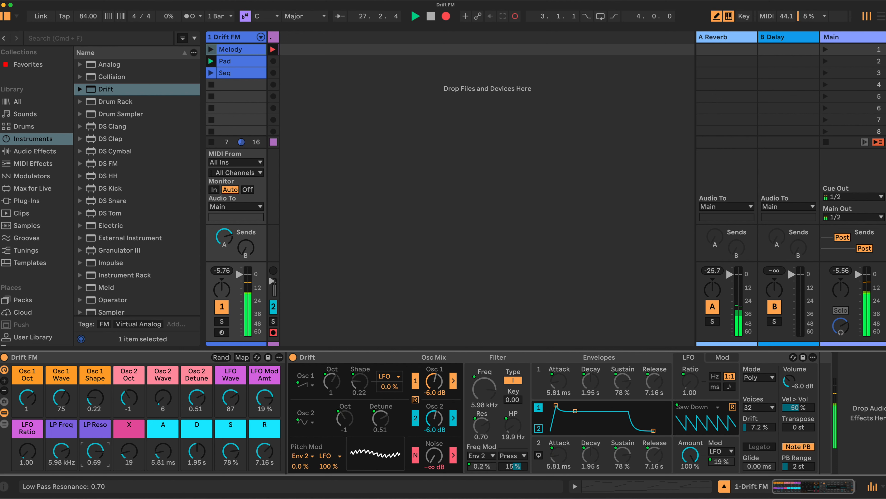
pyautogui.click(61, 451)
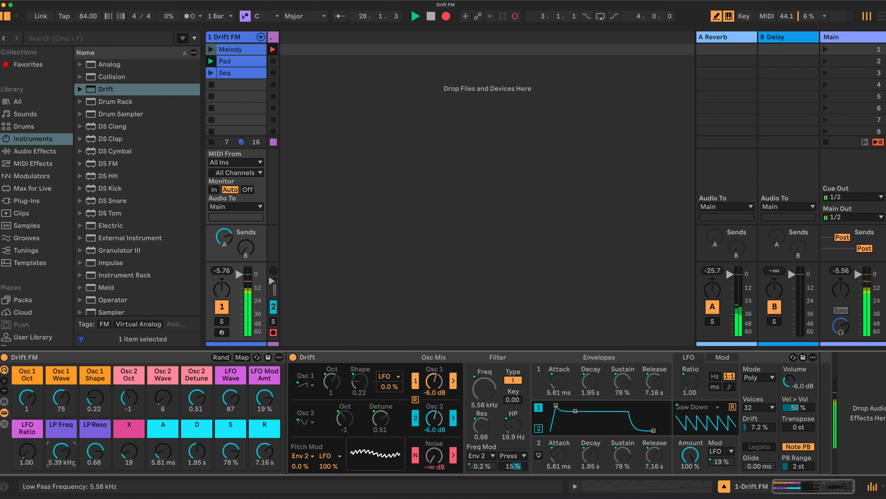
pyautogui.moveTo(61, 451); pyautogui.dragTo(62, 455)
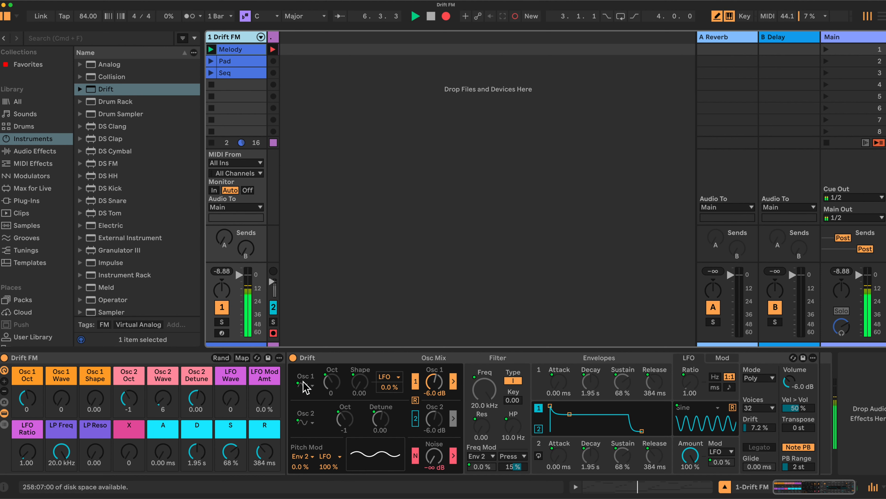
# Try higher LFO Ratio macro values of about 4.5, 5 and 3 while the Melody clip plays
pyautogui.hscroll(1, 398, 406)
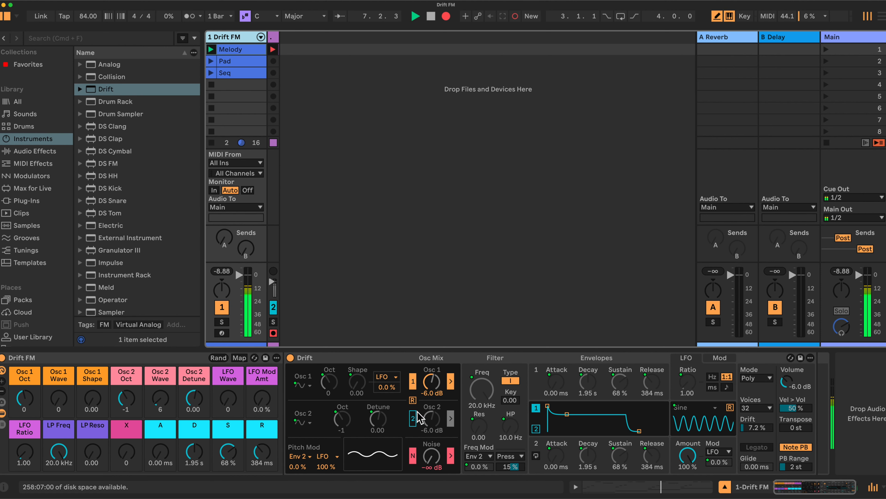
pyautogui.hscroll(-1, 417, 417)
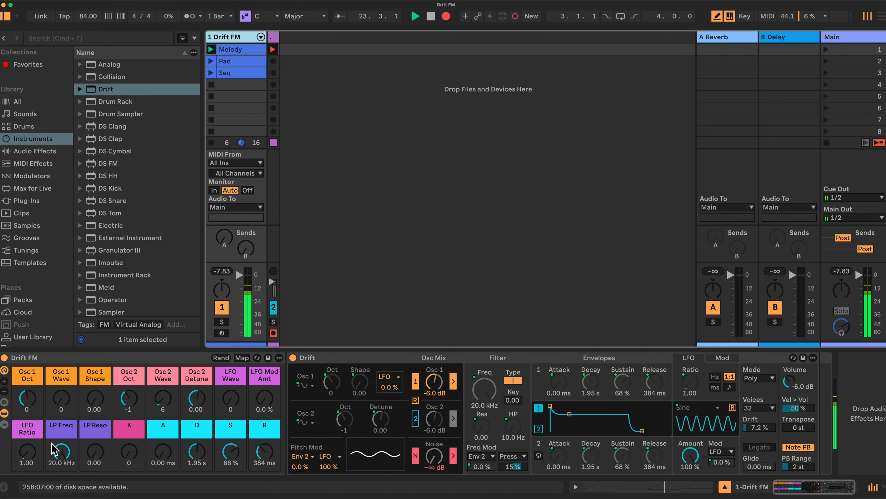
pyautogui.moveTo(27, 454); pyautogui.dragTo(28, 420)
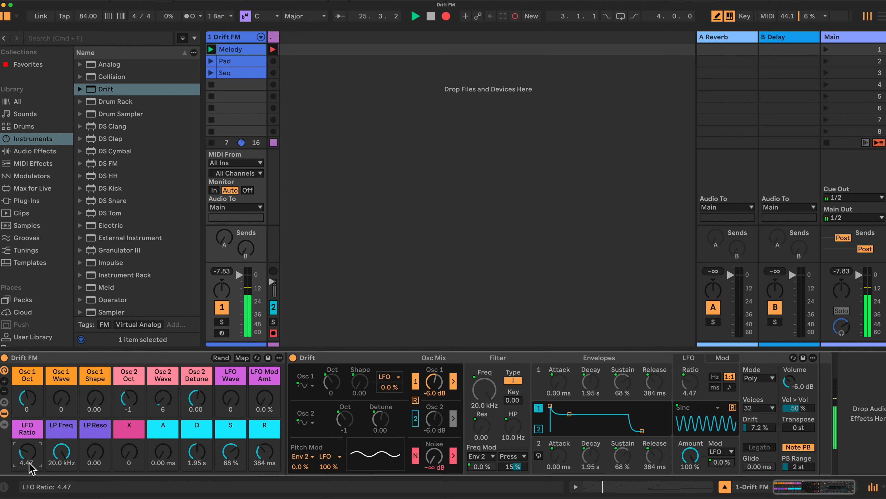
pyautogui.click(28, 463)
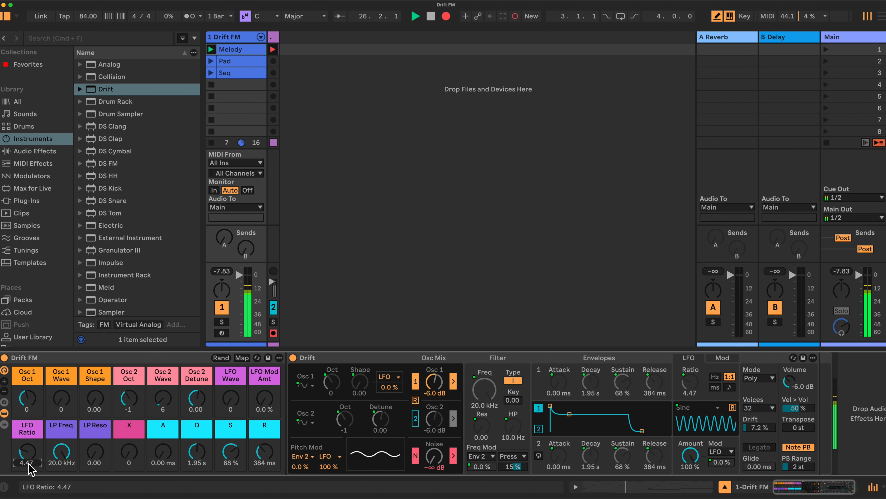
pyautogui.write('5')
pyautogui.press('Return')
pyautogui.write('3')
pyautogui.press('Return')
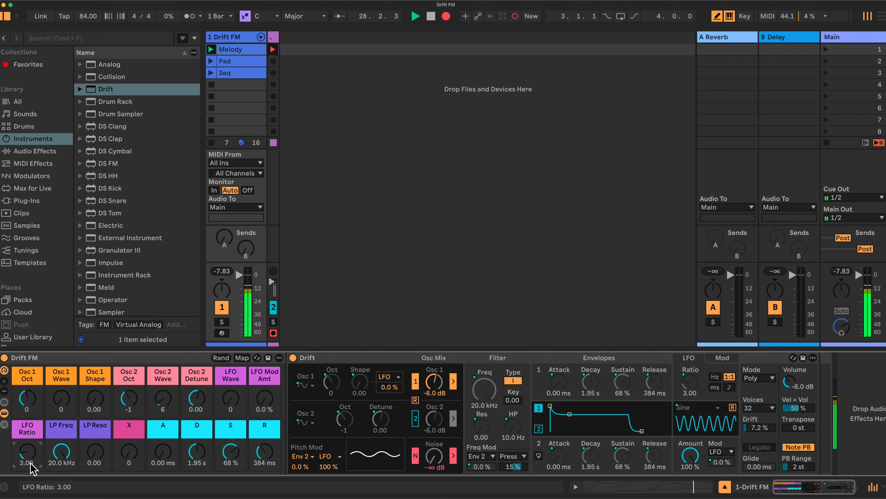
# Try an LFO Ratio macro value of 0.5 and restore the ratio to 1
pyautogui.click(30, 463)
pyautogui.write('0.5')
pyautogui.press('Return')
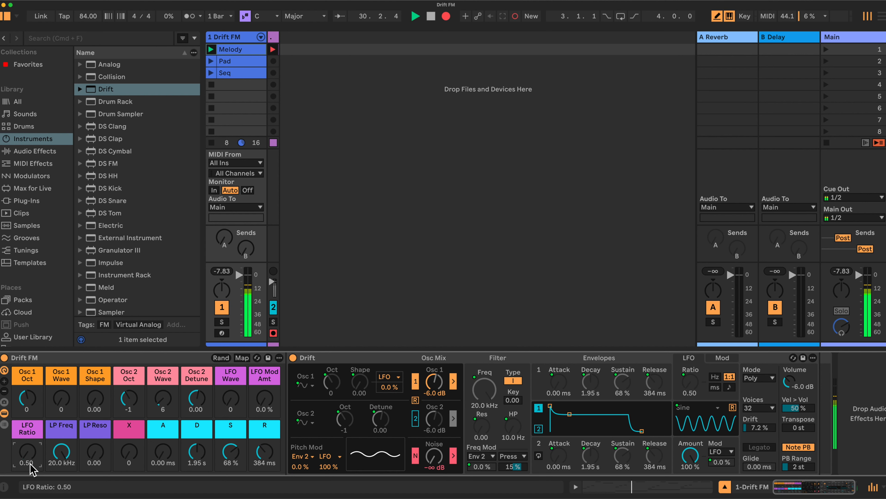
pyautogui.moveTo(31, 468); pyautogui.dragTo(31, 449)
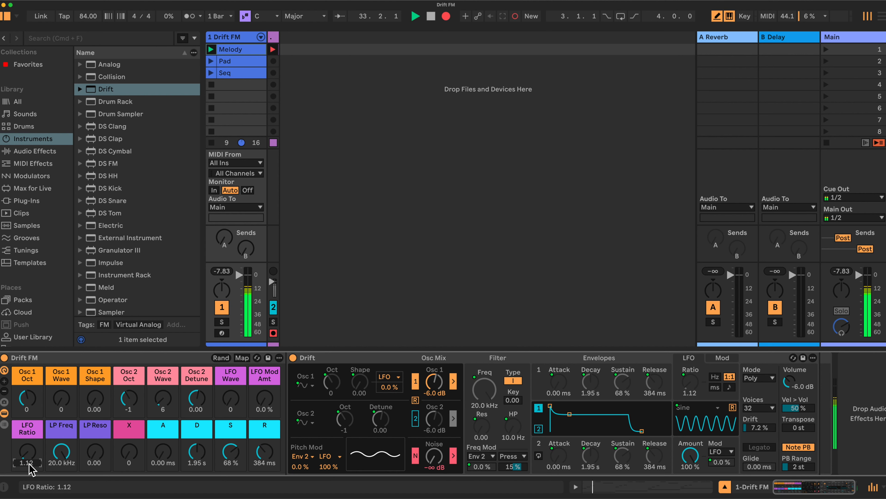
pyautogui.write('.5')
pyautogui.press('Return')
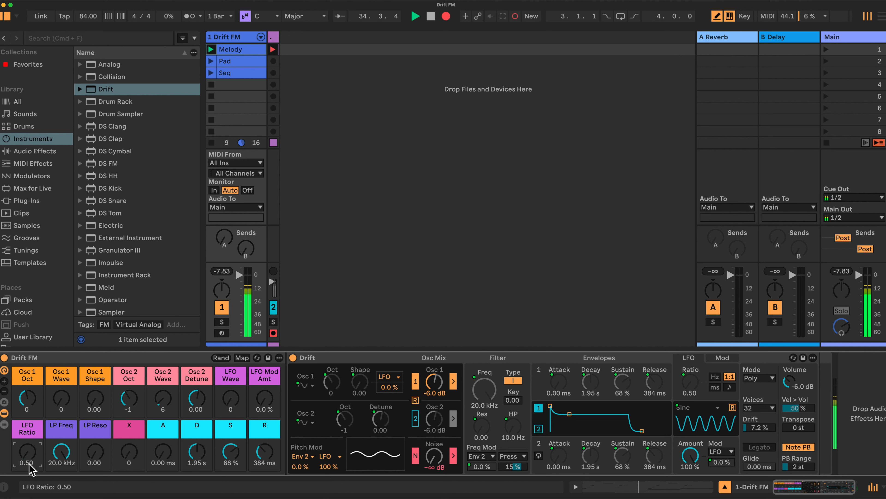
pyautogui.click(31, 467)
pyautogui.write('1')
pyautogui.press('Return')
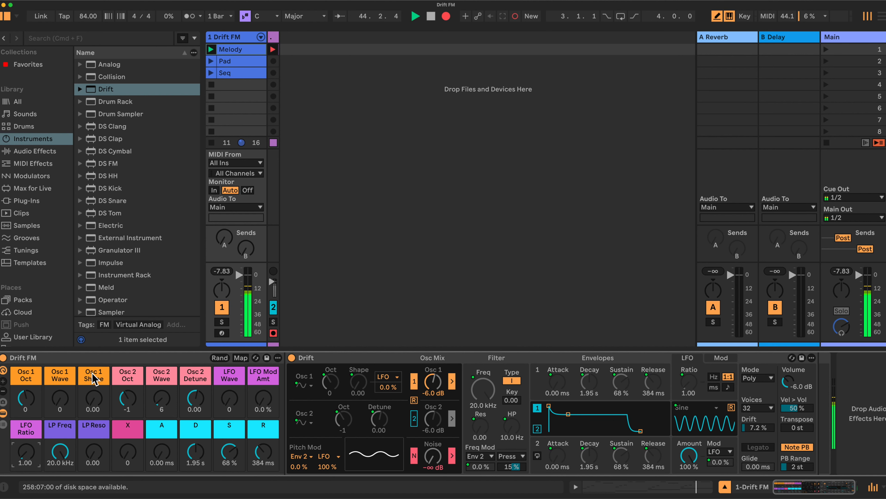
# Set the Osc 1 Wave macro to 103 and the Osc 1 Shape macro to 0.10
pyautogui.moveTo(94, 398); pyautogui.dragTo(94, 393)
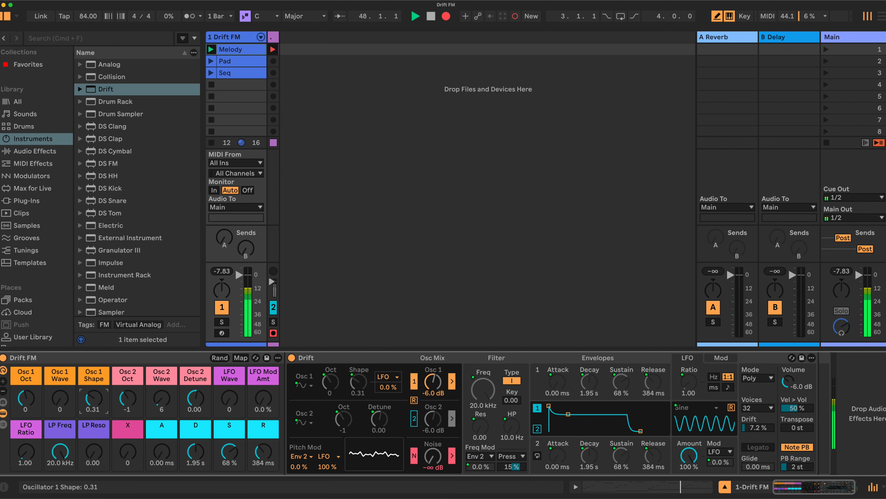
pyautogui.moveTo(94, 397); pyautogui.dragTo(94, 398)
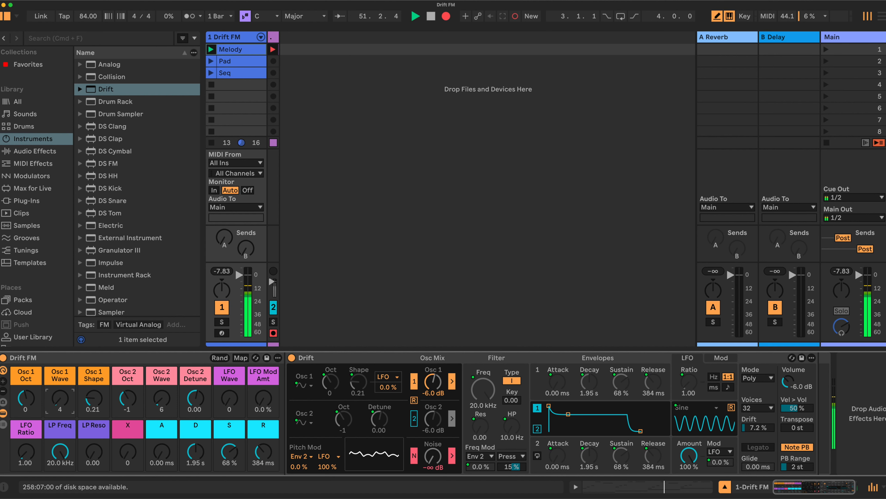
pyautogui.moveTo(60, 398); pyautogui.dragTo(59, 395)
pyautogui.moveTo(60, 398); pyautogui.dragTo(60, 388)
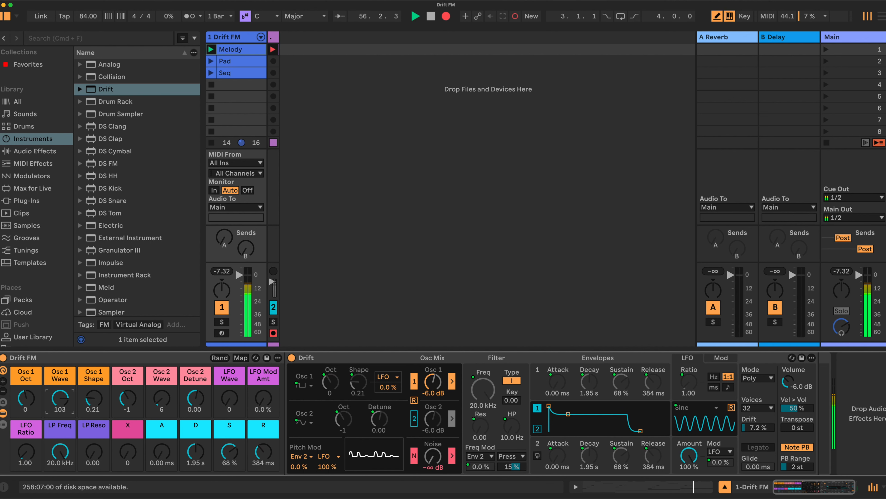
pyautogui.moveTo(93, 398)
pyautogui.mouseDown()
pyautogui.moveTo(94, 387)
pyautogui.moveTo(93, 402)
pyautogui.mouseUp()
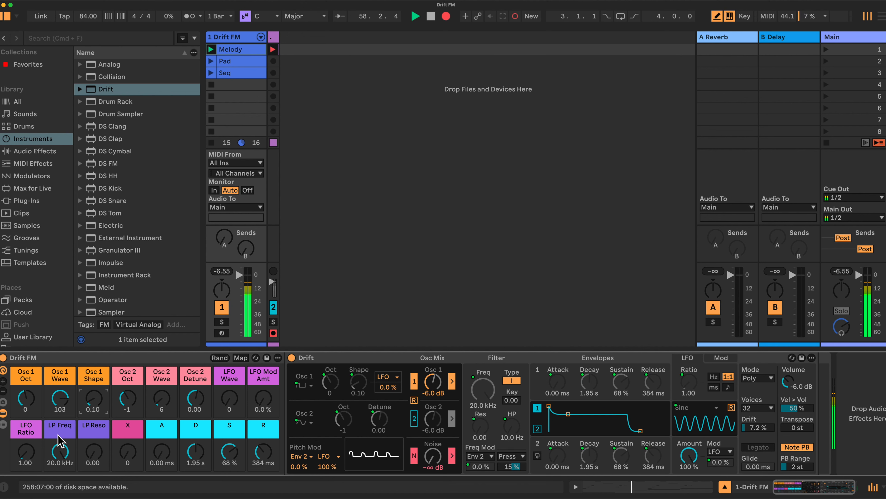
# Set the LFO Ratio macro to 2 and reshape oscillator 1 with Wave at 47 and Shape at 0
pyautogui.click(29, 451)
pyautogui.moveTo(29, 451); pyautogui.dragTo(28, 449)
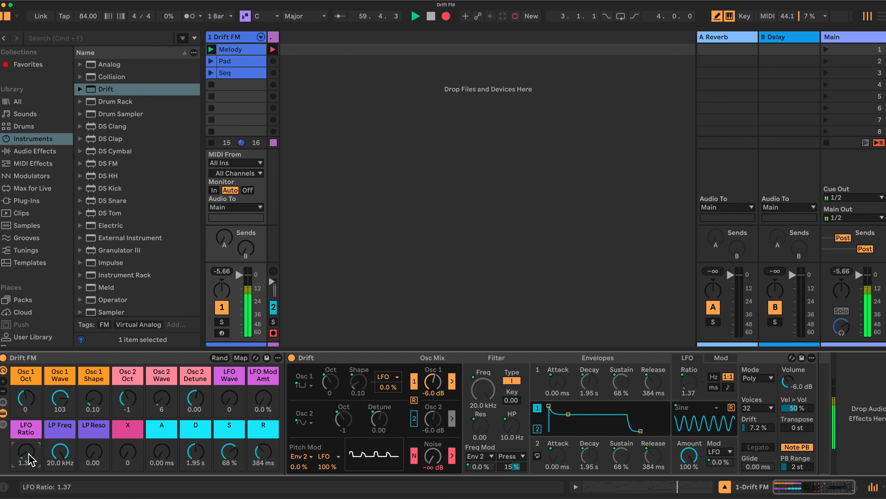
pyautogui.write('2')
pyautogui.press('Return')
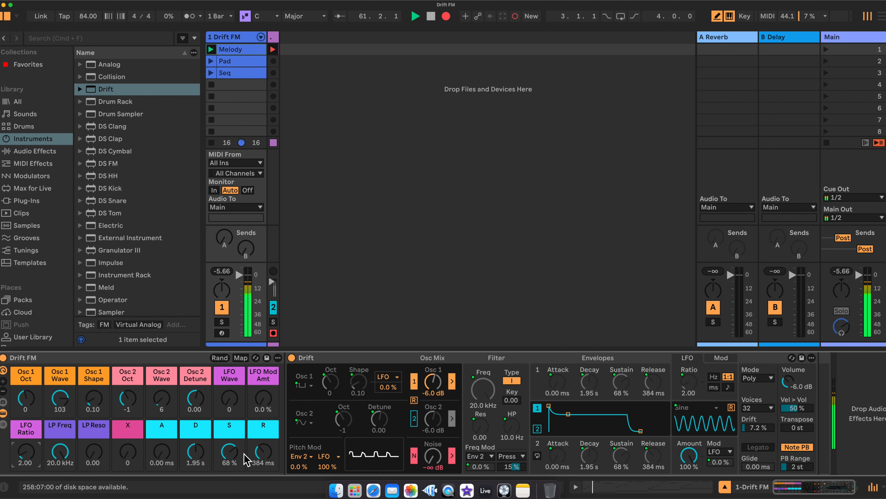
pyautogui.moveTo(63, 396); pyautogui.dragTo(94, 405)
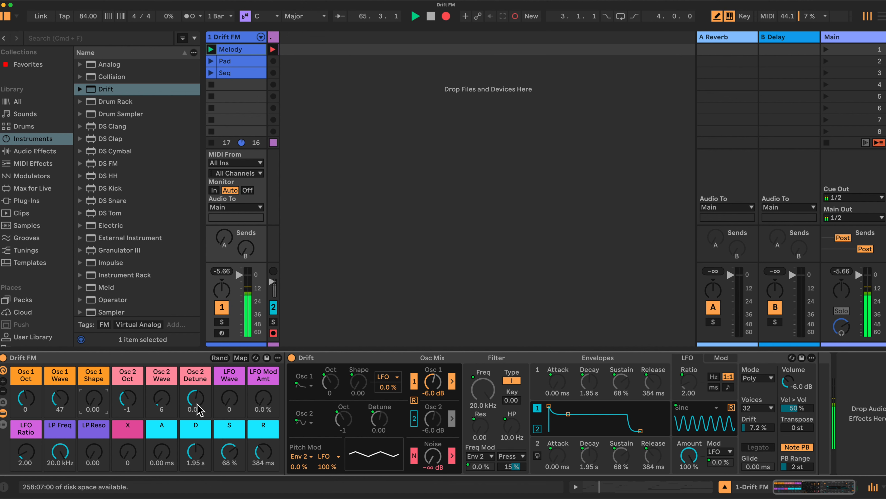
# Enable oscillator 2 in the Drift mix and set its octave to 1 and its wave macro to 91
pyautogui.click(414, 420)
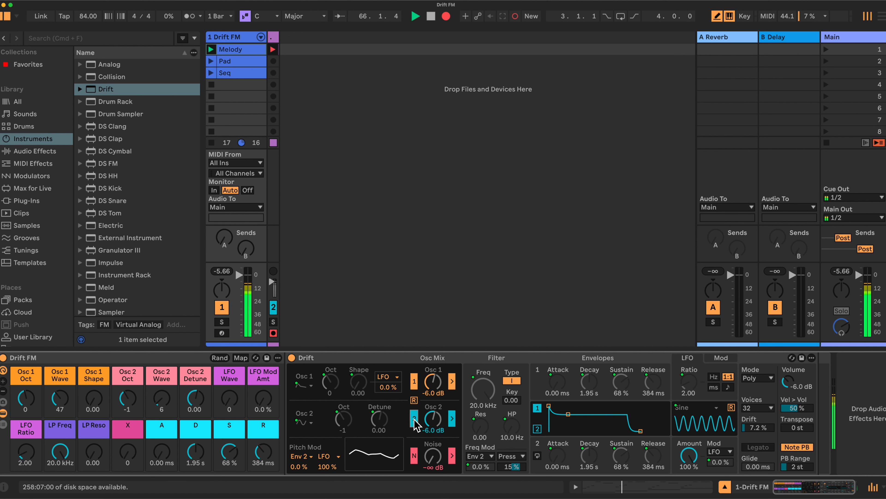
pyautogui.moveTo(127, 398); pyautogui.dragTo(162, 381)
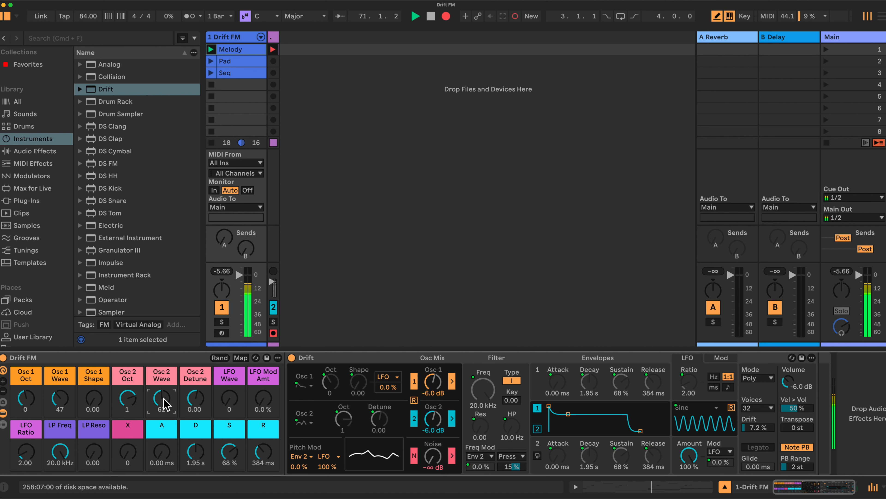
pyautogui.moveTo(161, 398); pyautogui.dragTo(161, 394)
# Raise the Osc 1 Shape macro to 0.36 and set the LFO Ratio macro to 1
pyautogui.moveTo(94, 400); pyautogui.dragTo(94, 391)
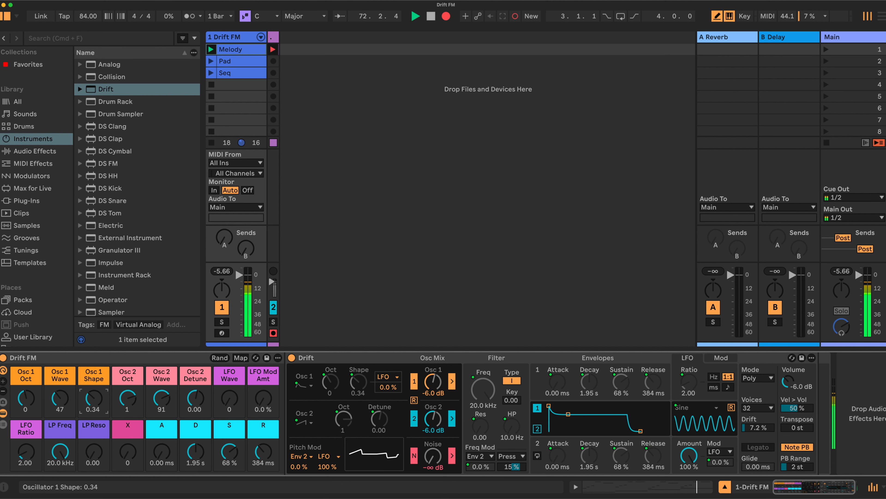
pyautogui.moveTo(27, 460); pyautogui.dragTo(30, 468)
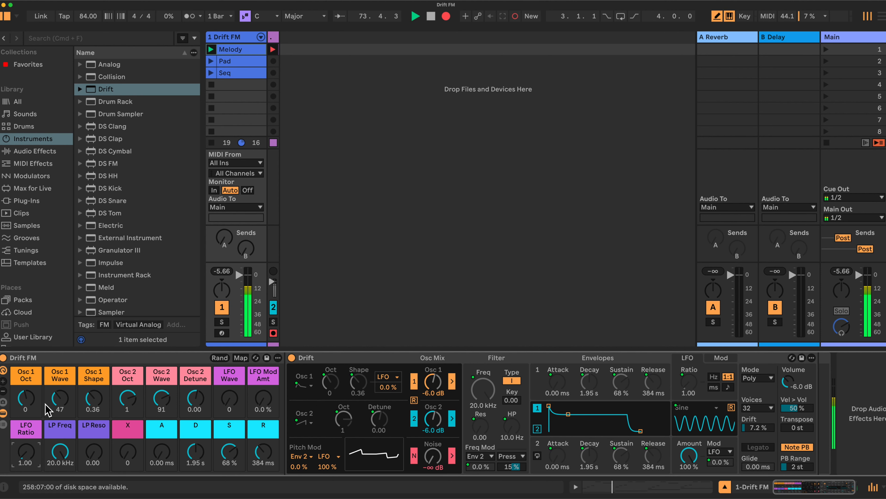
# Lower the Osc 1 Oct macro to -1 and the Osc 2 Oct macro to 0
pyautogui.hscroll(1, 37, 403)
pyautogui.moveTo(26, 399); pyautogui.dragTo(26, 406)
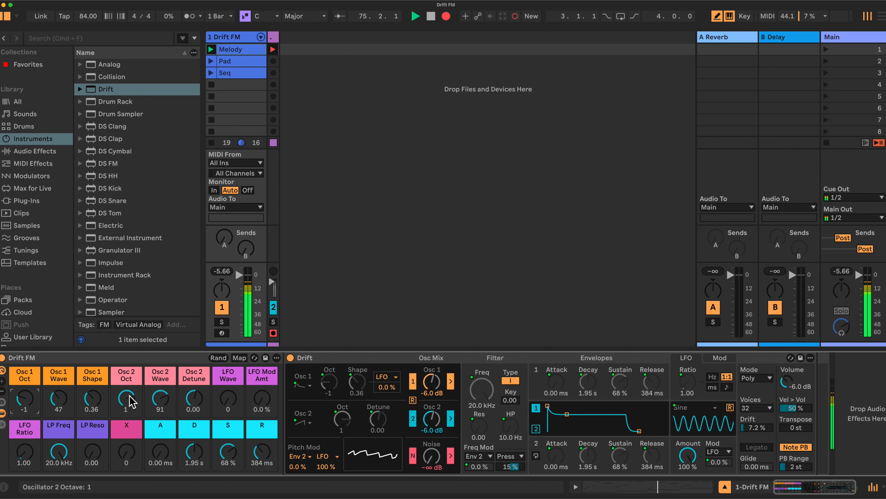
pyautogui.moveTo(127, 399); pyautogui.dragTo(127, 404)
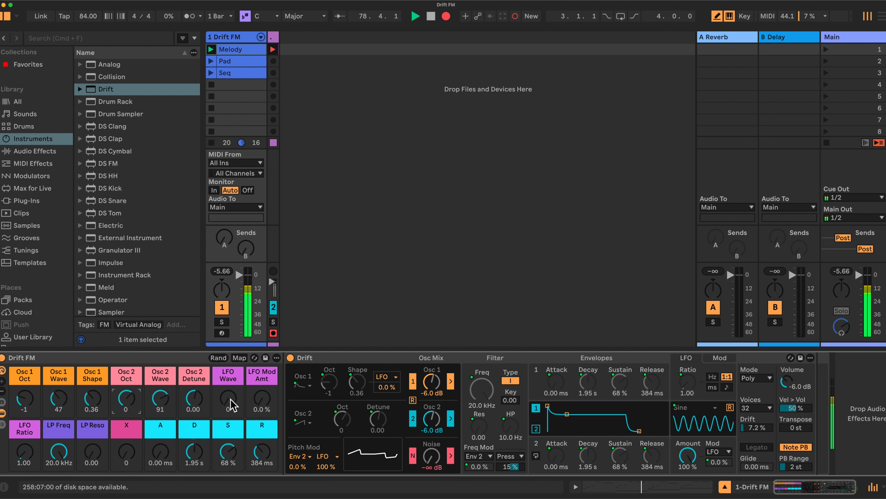
# Sweep the LFO Wave macro through the triangle and Saw Up shapes to 84 for a Saw Down waveform
pyautogui.moveTo(228, 398); pyautogui.dragTo(228, 390)
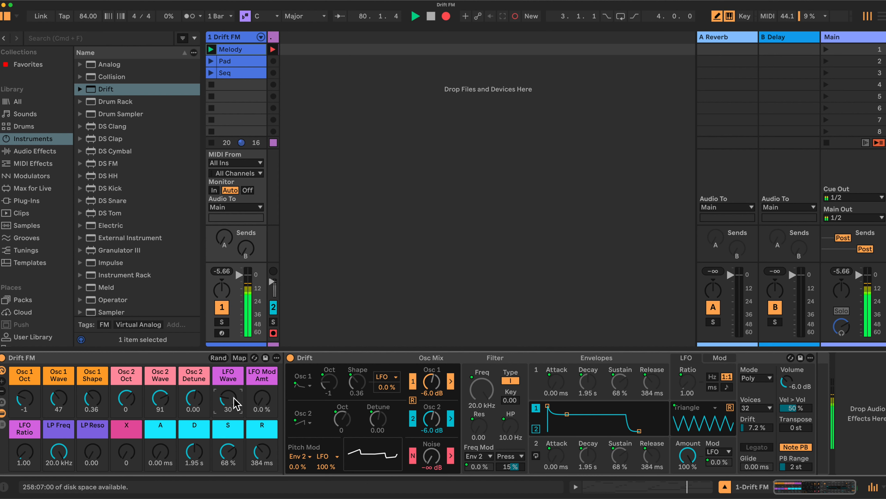
pyautogui.moveTo(225, 397); pyautogui.dragTo(226, 388)
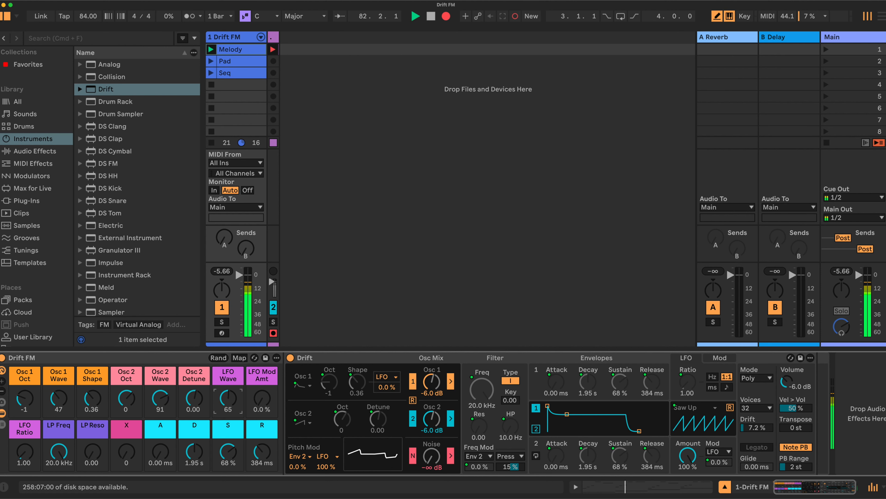
pyautogui.moveTo(227, 402); pyautogui.dragTo(227, 398)
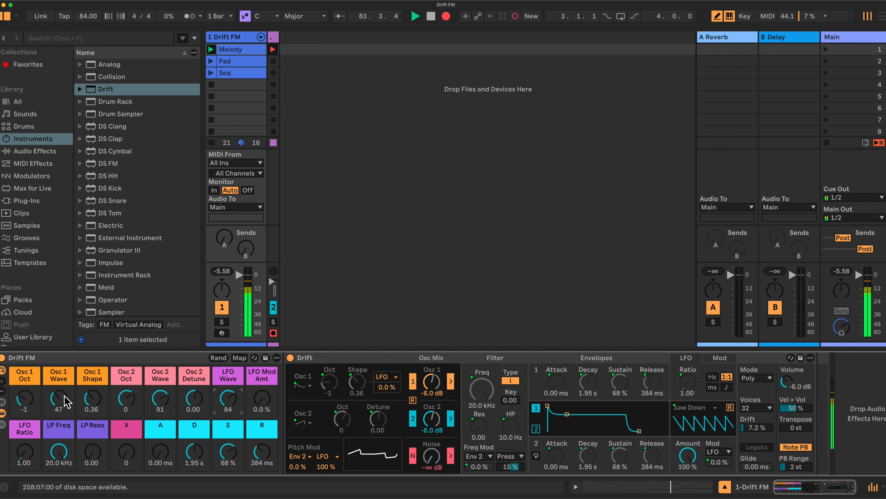
# Set Osc 1 Wave to 25, switch oscillator 2 off in the mix and reduce Osc 1 Shape to 0
pyautogui.moveTo(58, 398); pyautogui.dragTo(58, 405)
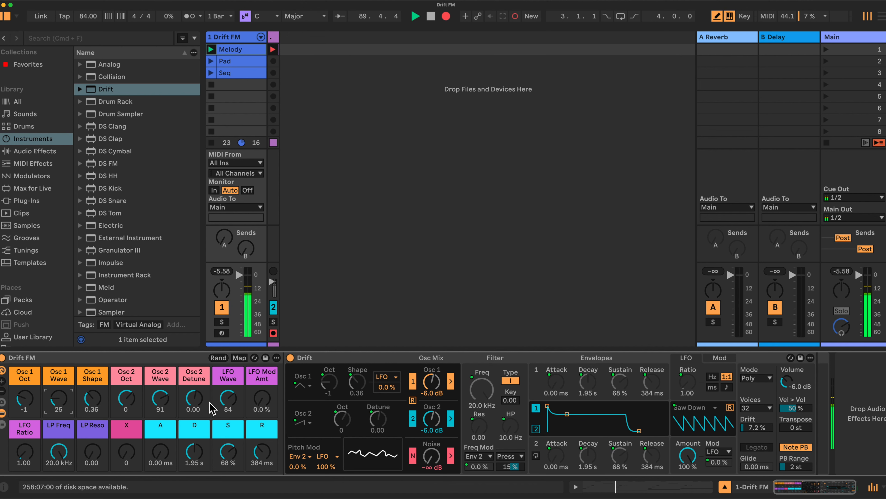
pyautogui.click(413, 419)
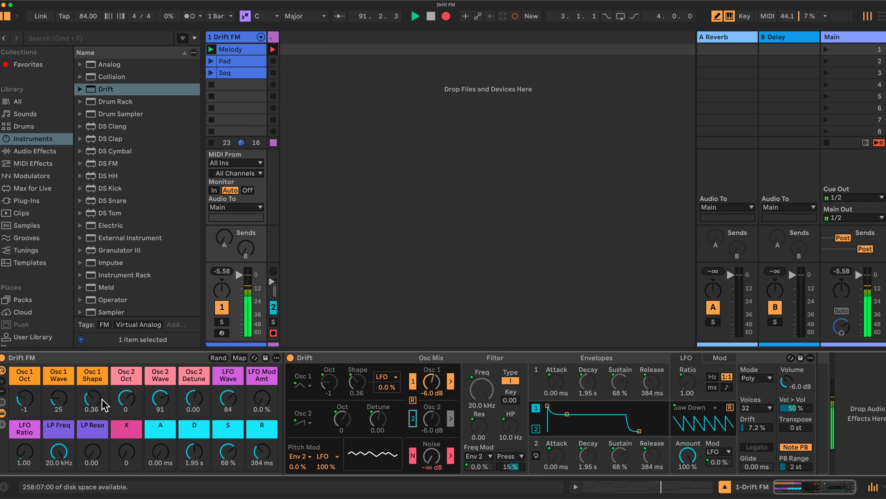
pyautogui.moveTo(88, 406); pyautogui.dragTo(88, 433)
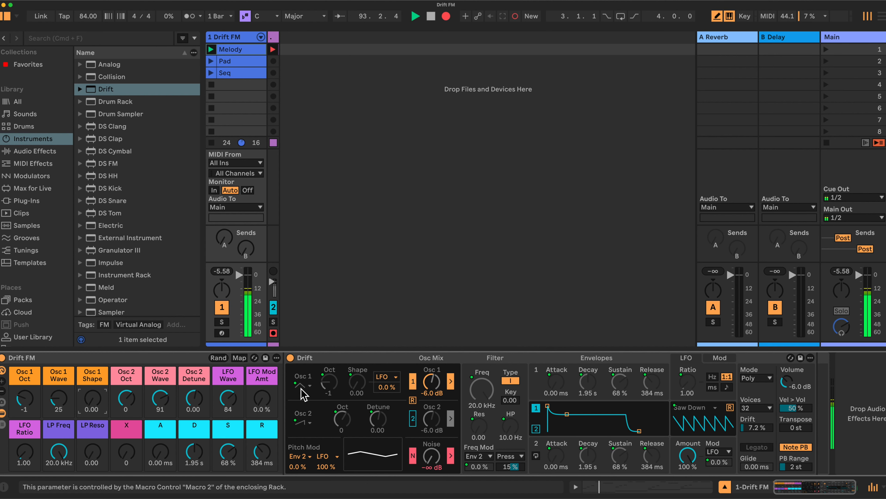
# Sweep the LFO Ratio macro up to 5.58 and reset it to 1
pyautogui.moveTo(24, 451)
pyautogui.mouseDown()
pyautogui.moveTo(25, 435)
pyautogui.moveTo(26, 463)
pyautogui.mouseUp()
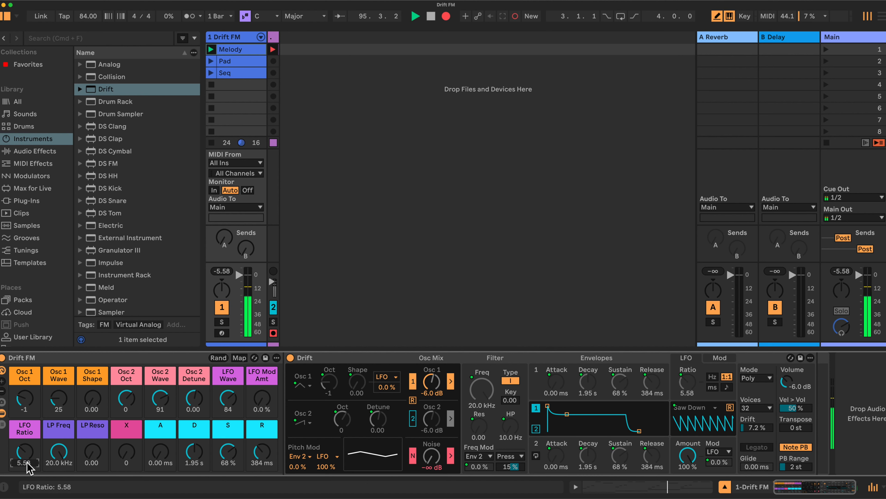
pyautogui.write('1')
pyautogui.press('Return')
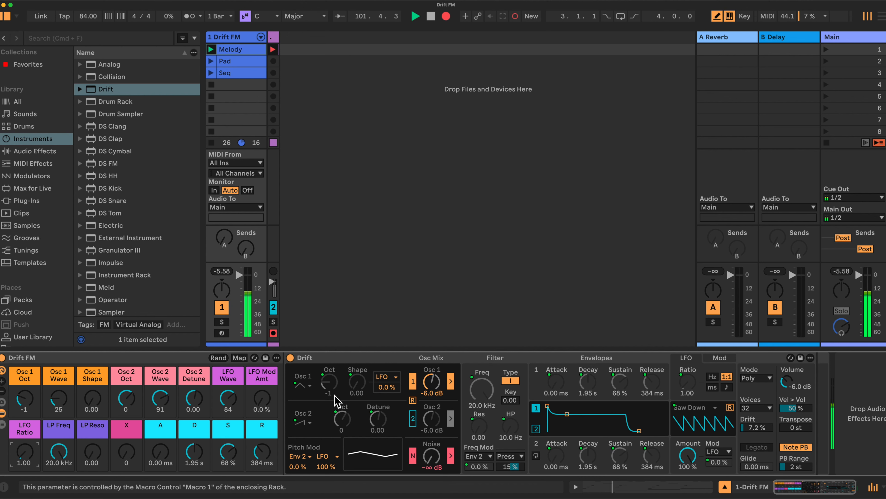
# Set the LFO Mod Amt macro to 25 % and sweep LFO Wave through Saw Up to 43 for a triangle
pyautogui.moveTo(262, 398); pyautogui.dragTo(262, 394)
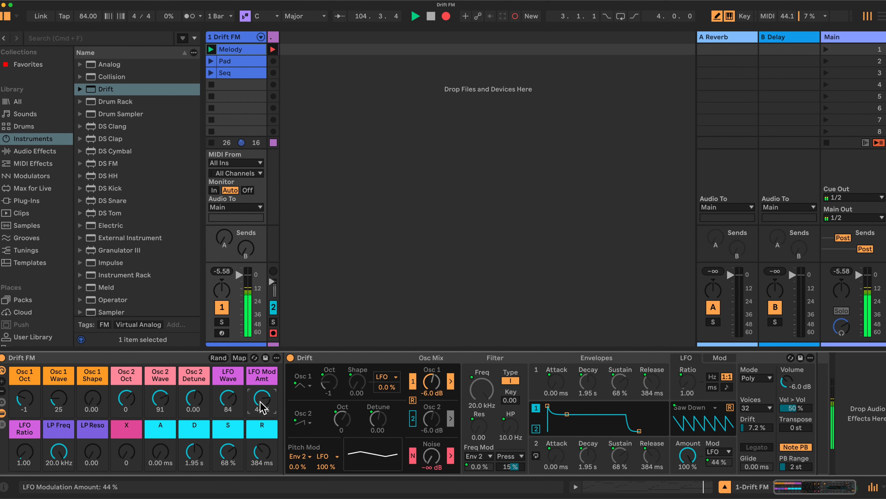
pyautogui.moveTo(262, 398); pyautogui.dragTo(228, 405)
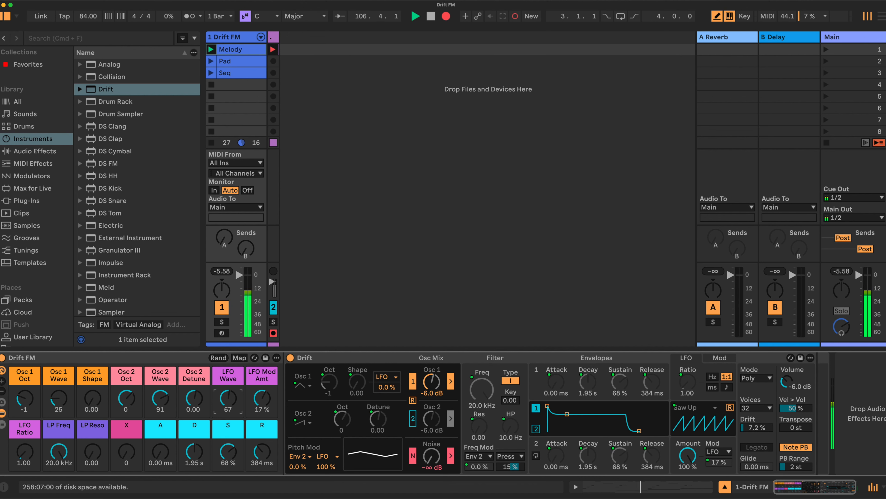
pyautogui.moveTo(228, 405); pyautogui.dragTo(232, 404)
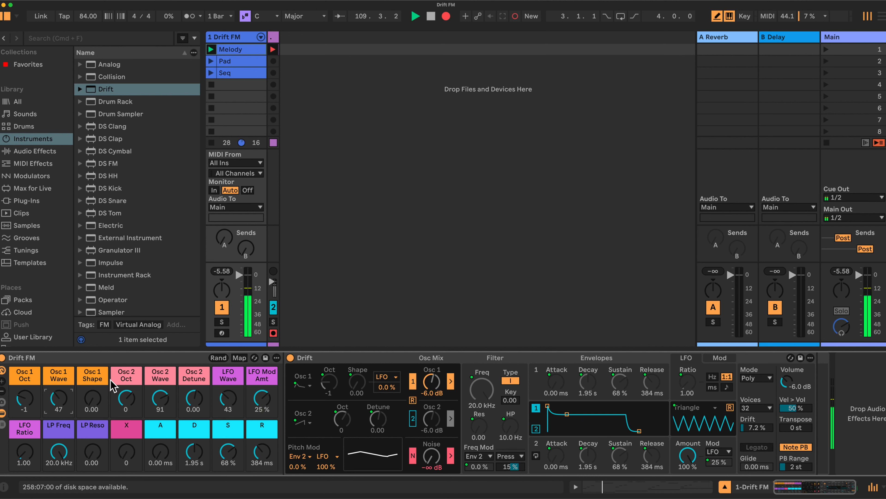
# Raise Osc 1 Wave to 68 and Osc 1 Shape to 0.41, and dip the LFO Ratio to 0.25 before resetting it to 1
pyautogui.moveTo(58, 397); pyautogui.dragTo(90, 394)
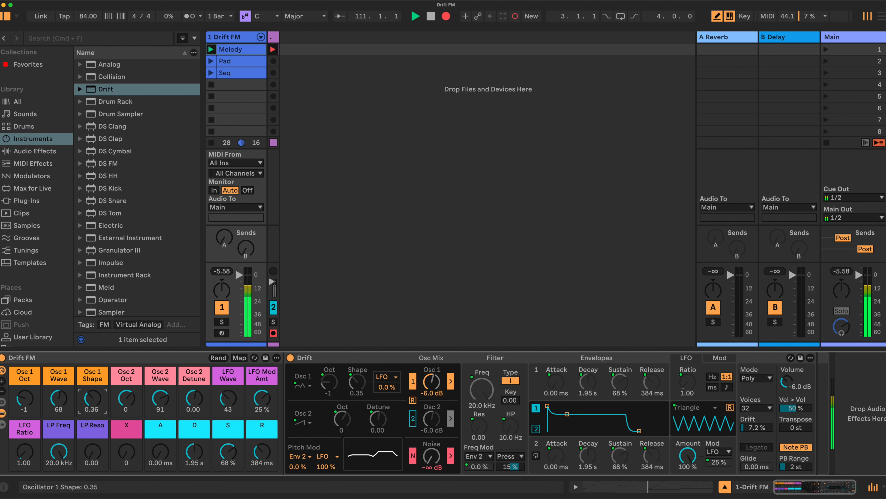
pyautogui.moveTo(24, 452)
pyautogui.mouseDown()
pyautogui.moveTo(25, 443)
pyautogui.moveTo(24, 454)
pyautogui.mouseUp()
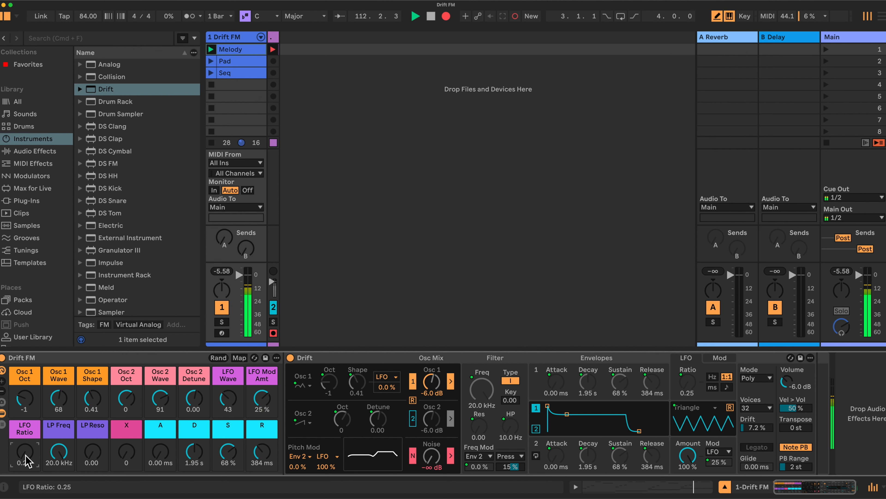
pyautogui.press('Delete')
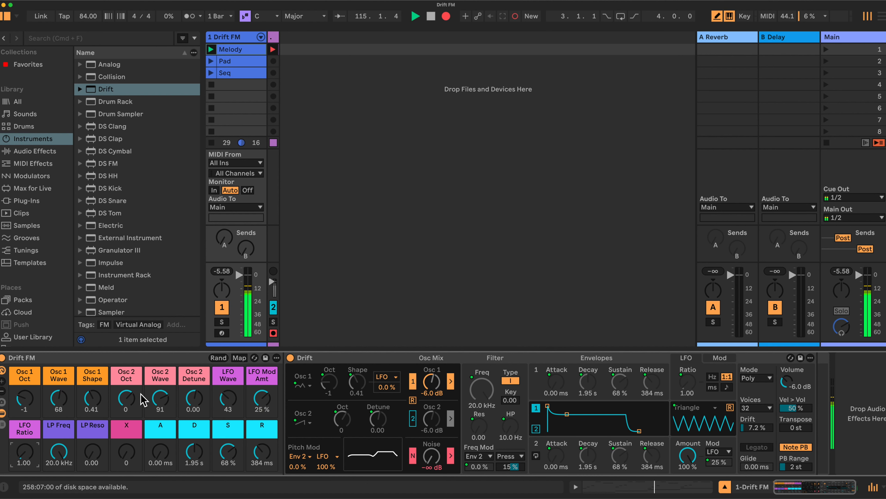
# Randomize the rack macros twice and adjust LP Freq to 1.36 kHz, LP Reso to 0.51 and X to 27
pyautogui.click(217, 358)
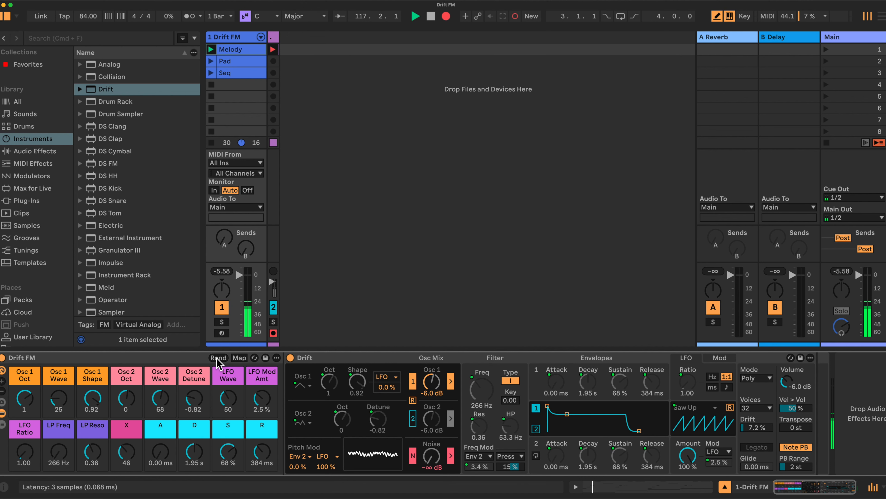
pyautogui.click(218, 358)
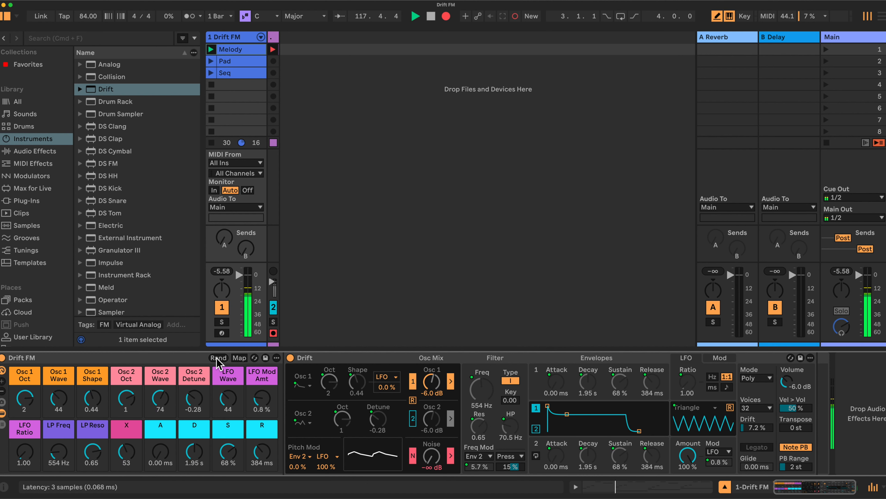
pyautogui.moveTo(63, 456); pyautogui.dragTo(59, 446)
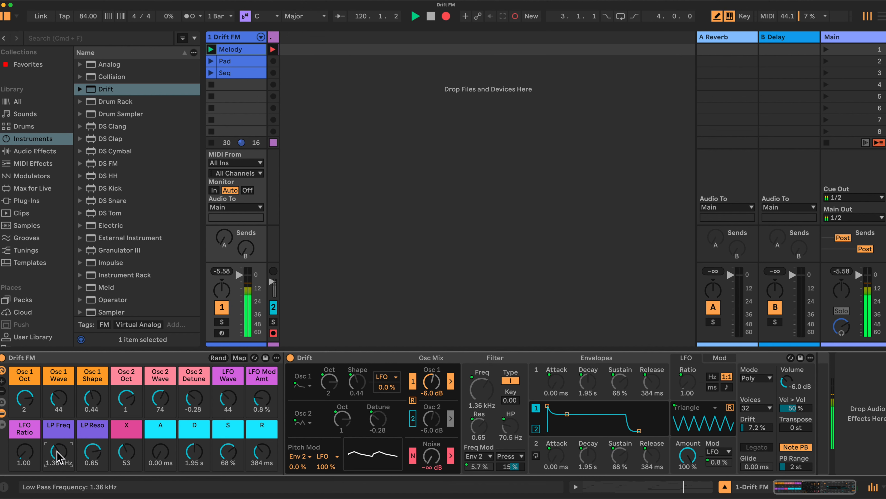
pyautogui.moveTo(127, 451); pyautogui.dragTo(114, 464)
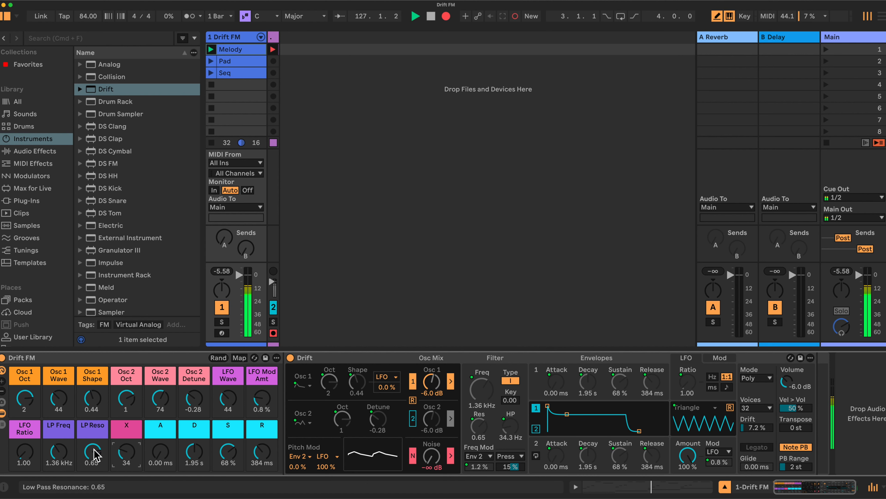
pyautogui.moveTo(92, 451); pyautogui.dragTo(128, 446)
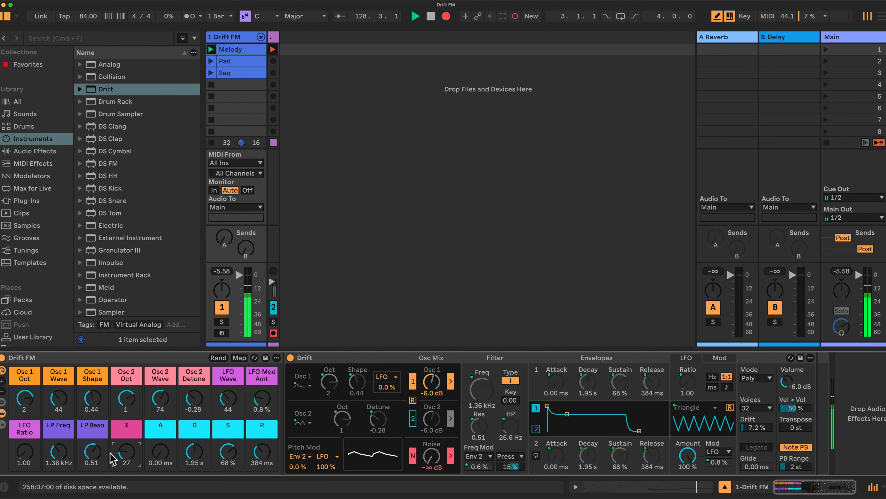
# Shape a plucky envelope with 10 ms release, 0 % sustain and 2.46 s decay, and open LP Freq to 6.63 kHz
pyautogui.moveTo(266, 453); pyautogui.dragTo(266, 475)
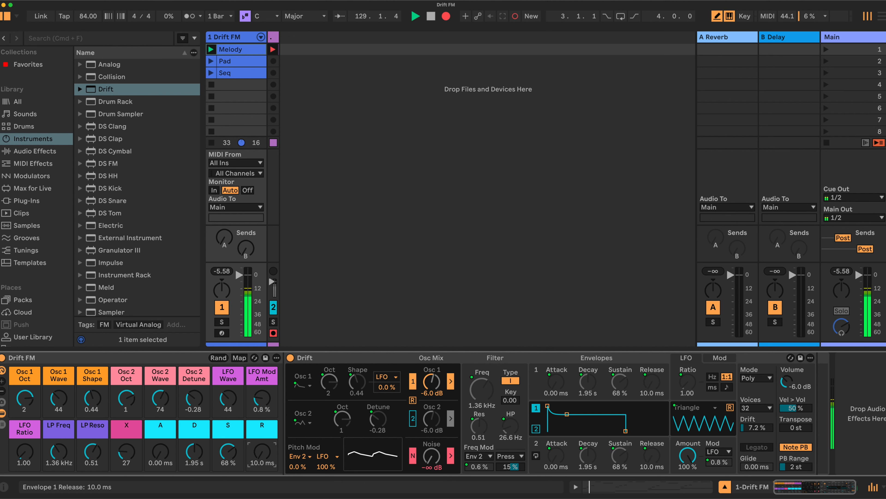
pyautogui.moveTo(228, 451); pyautogui.dragTo(202, 449)
pyautogui.moveTo(54, 454); pyautogui.dragTo(55, 435)
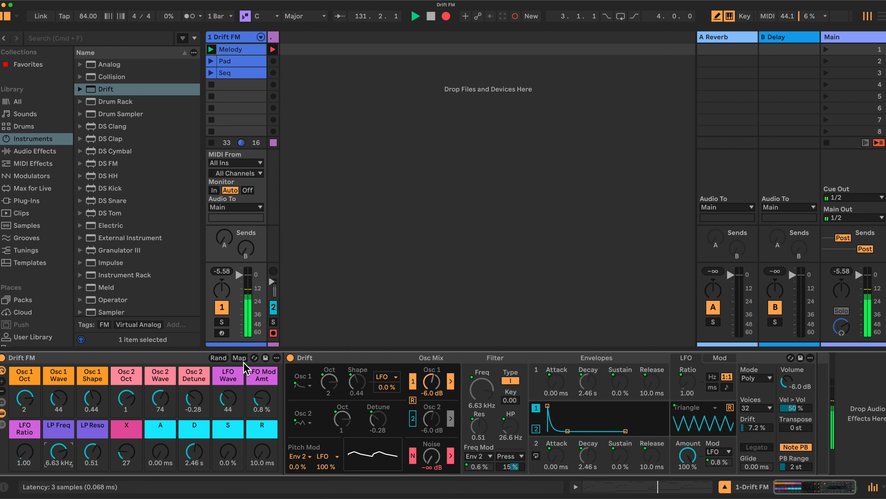
# Randomize the rack macros again and check the randomization exclusion option of the LFO Ratio macro
pyautogui.click(218, 357)
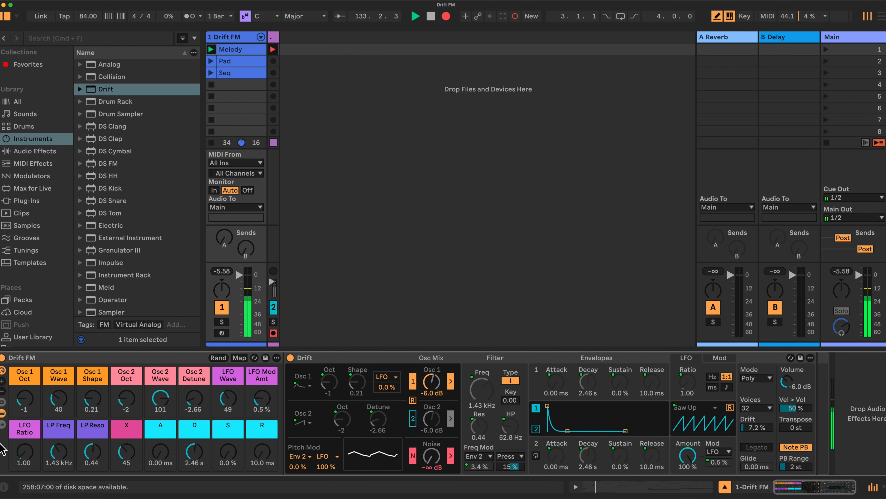
pyautogui.rightClick(25, 445)
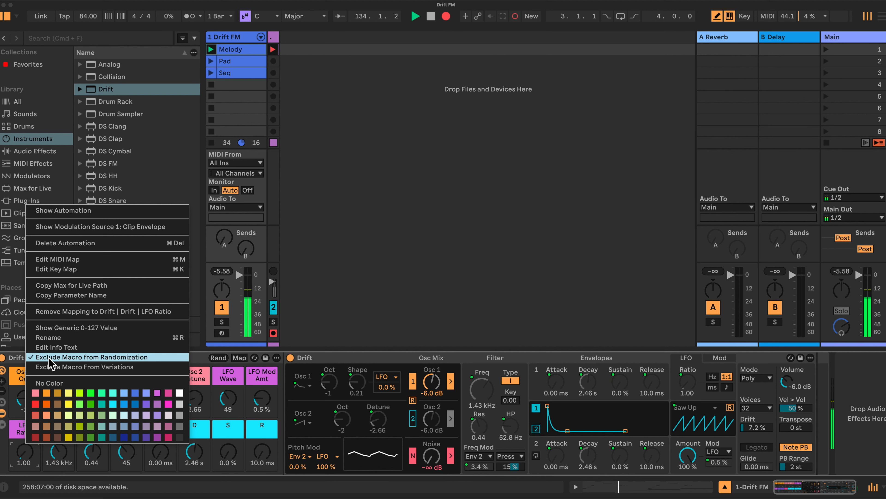
pyautogui.click(16, 444)
# Try LFO Ratio values of 0.5 and 0.25 on the randomized sound and return the ratio to 1
pyautogui.click(24, 462)
pyautogui.write('0.5')
pyautogui.press('Return')
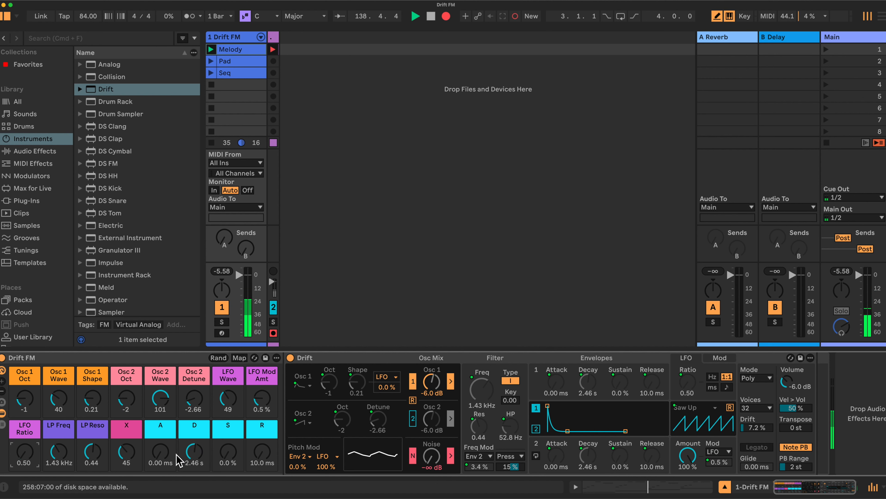
pyautogui.moveTo(262, 457); pyautogui.dragTo(262, 482)
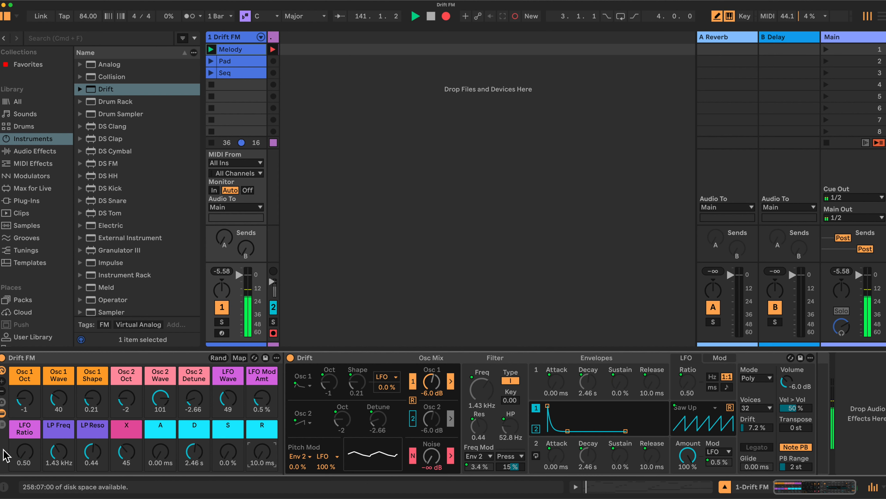
pyautogui.moveTo(24, 452)
pyautogui.mouseDown()
pyautogui.moveTo(24, 433)
pyautogui.moveTo(24, 454)
pyautogui.mouseUp()
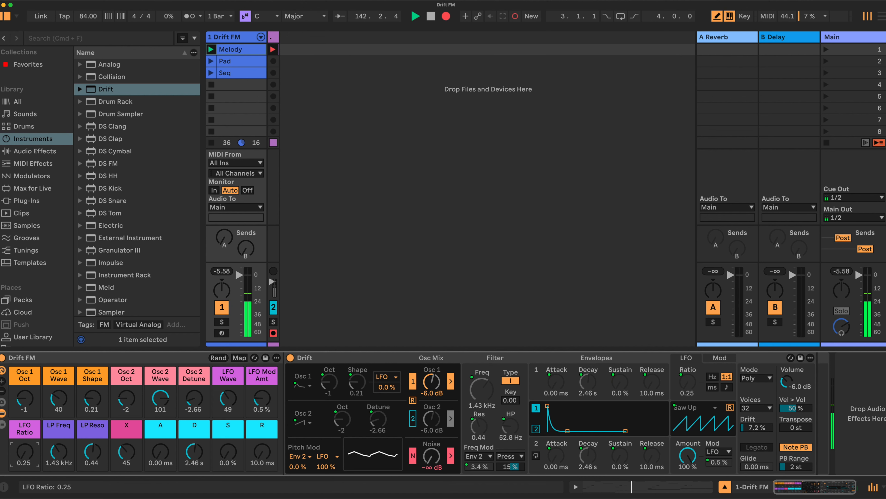
pyautogui.click(23, 462)
pyautogui.write('1')
pyautogui.press('Return')
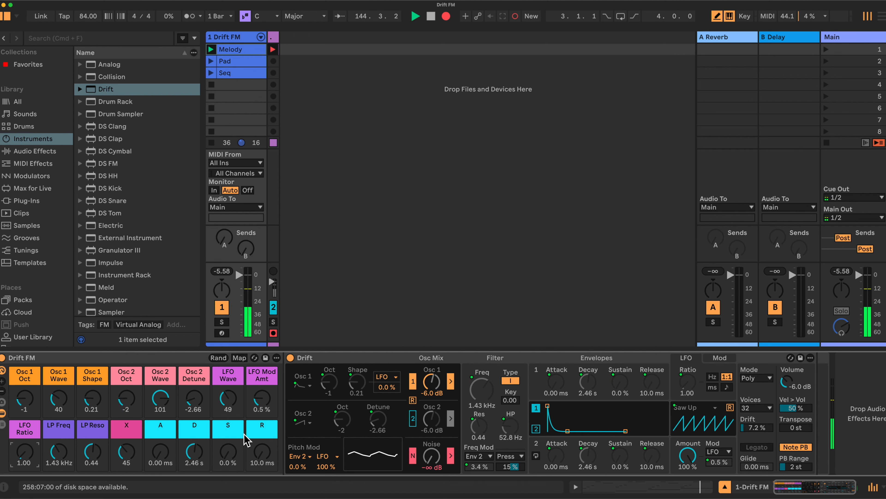
# Randomize the macros and lengthen the envelope to 2.11 s decay, 31 % sustain and 8.07 s release
pyautogui.click(219, 358)
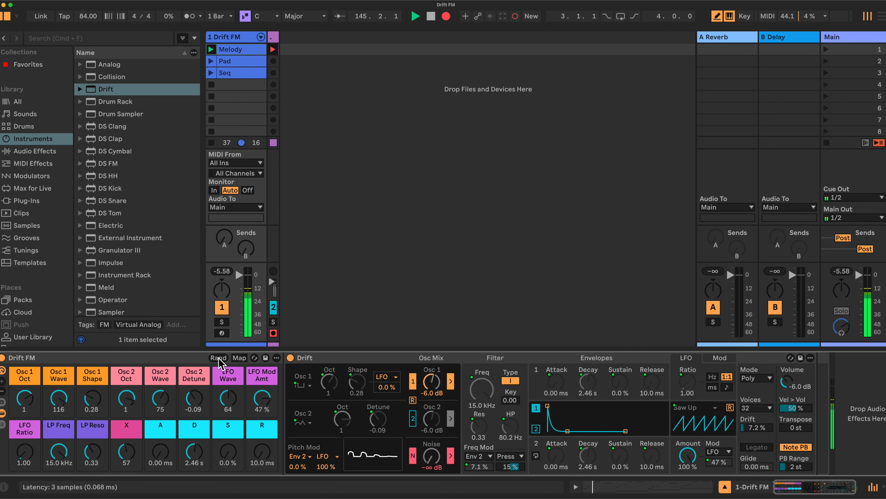
pyautogui.moveTo(261, 452); pyautogui.dragTo(195, 453)
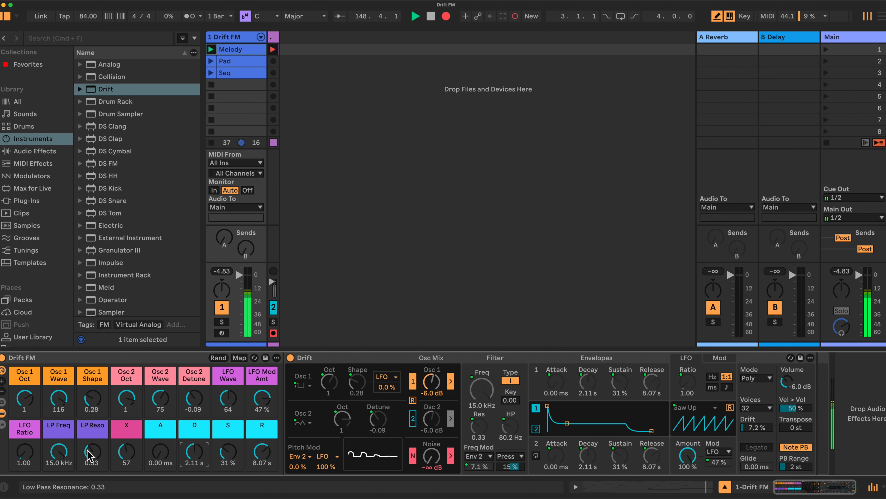
# Lower Osc 1 Shape to 0.19 and Osc 2 Oct to -1, and switch oscillator 2 on in the mix
pyautogui.moveTo(103, 400); pyautogui.dragTo(127, 409)
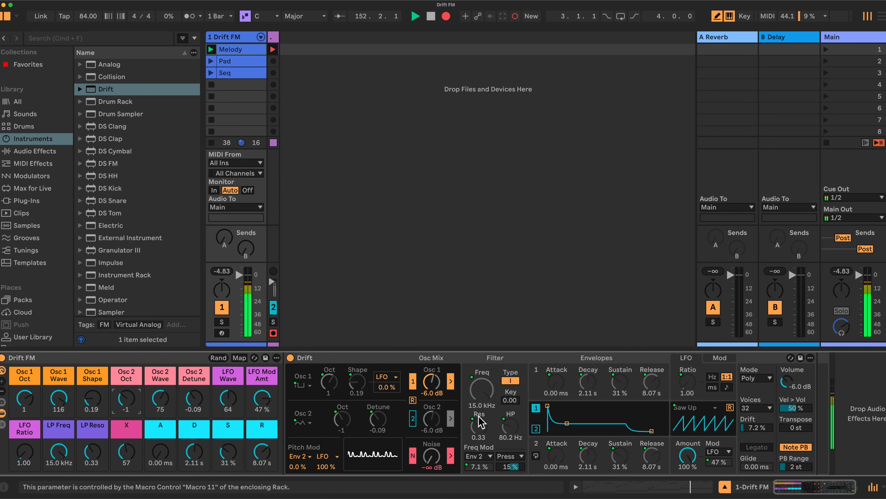
pyautogui.click(413, 419)
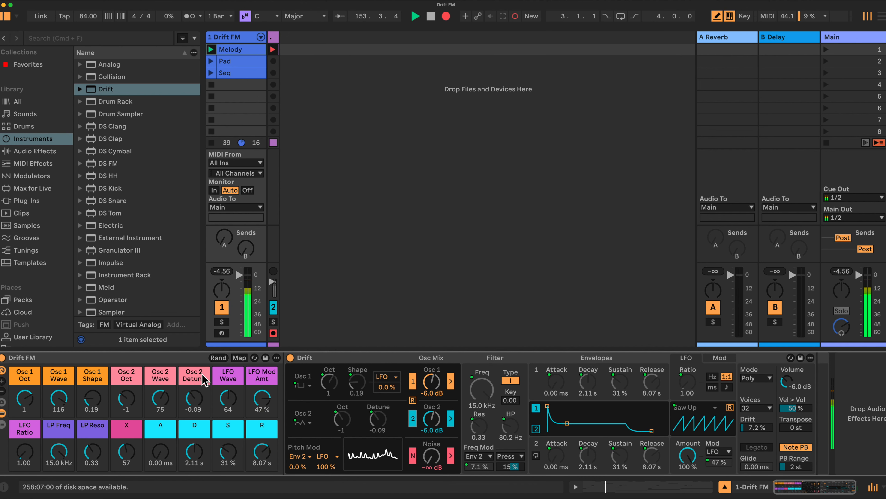
# Set the envelope sustain to 73 % and release to 1.42 s, and randomize the macros four times
pyautogui.moveTo(228, 452); pyautogui.dragTo(261, 462)
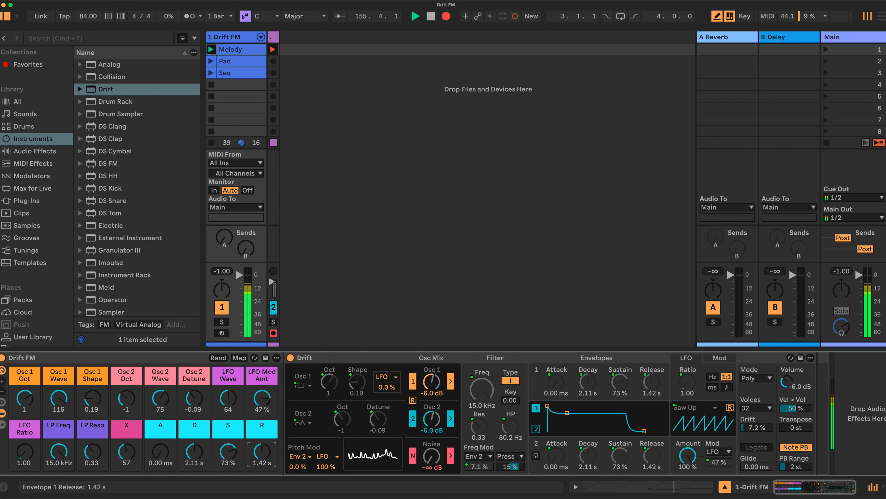
pyautogui.click(218, 358)
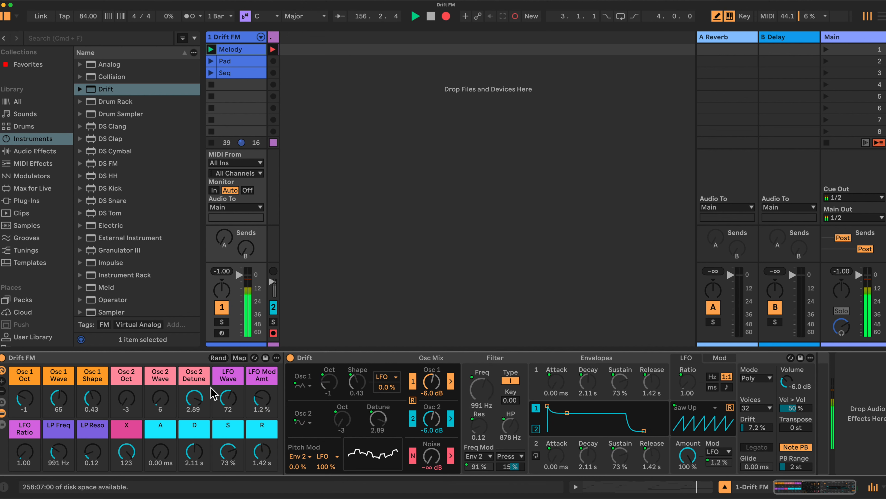
pyautogui.click(219, 358)
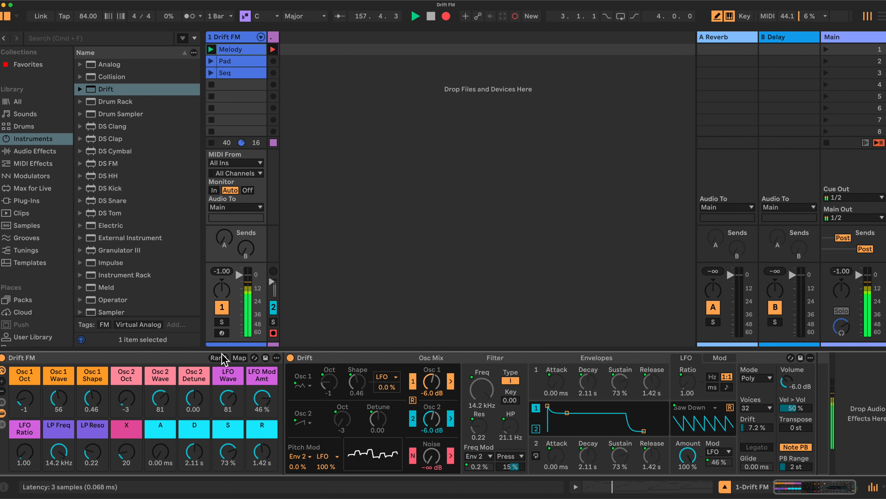
pyautogui.click(219, 357)
pyautogui.click(221, 357)
# Set Osc 2 Oct to 1, bring Osc 1 Shape and Osc 2 Detune to 0, and adjust the X macro
pyautogui.moveTo(126, 397); pyautogui.dragTo(93, 435)
pyautogui.moveTo(194, 398); pyautogui.dragTo(194, 437)
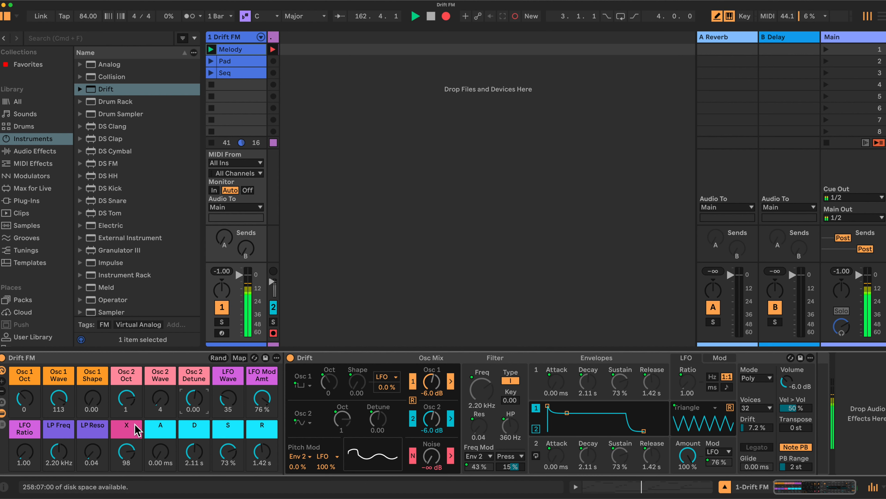
pyautogui.moveTo(127, 451)
pyautogui.mouseDown()
pyautogui.moveTo(126, 466)
pyautogui.moveTo(126, 453)
pyautogui.mouseUp()
# Randomize the Drift FM rack macros four more times to audition new sound variations
pyautogui.click(220, 359)
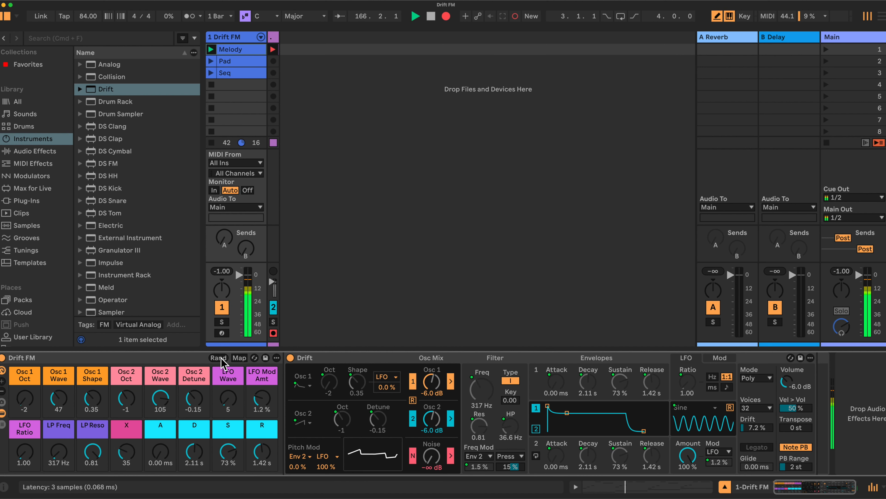
pyautogui.click(219, 359)
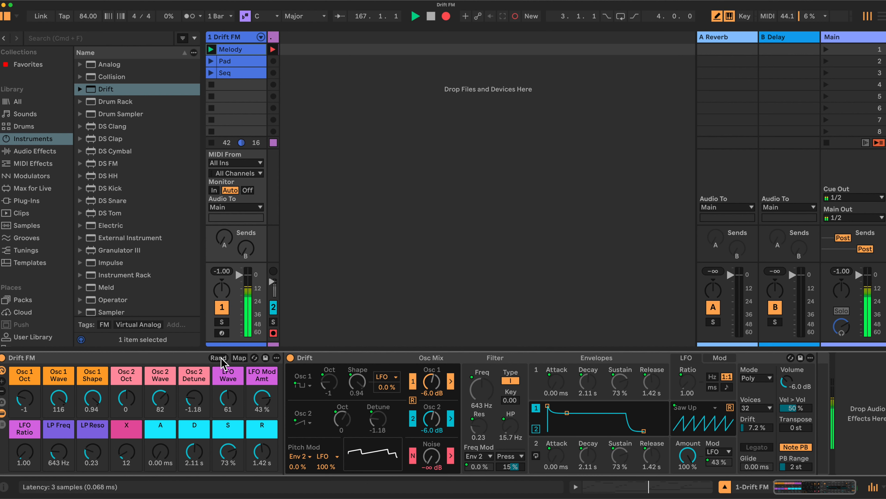
pyautogui.click(219, 359)
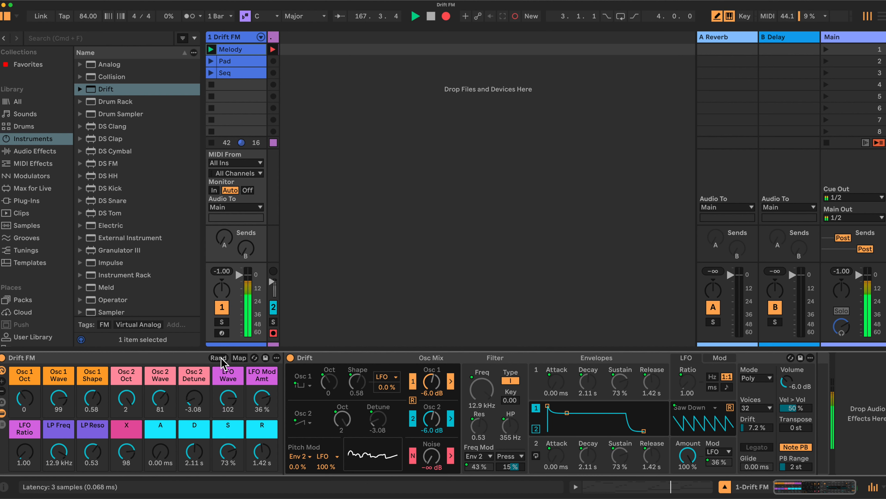
pyautogui.click(220, 358)
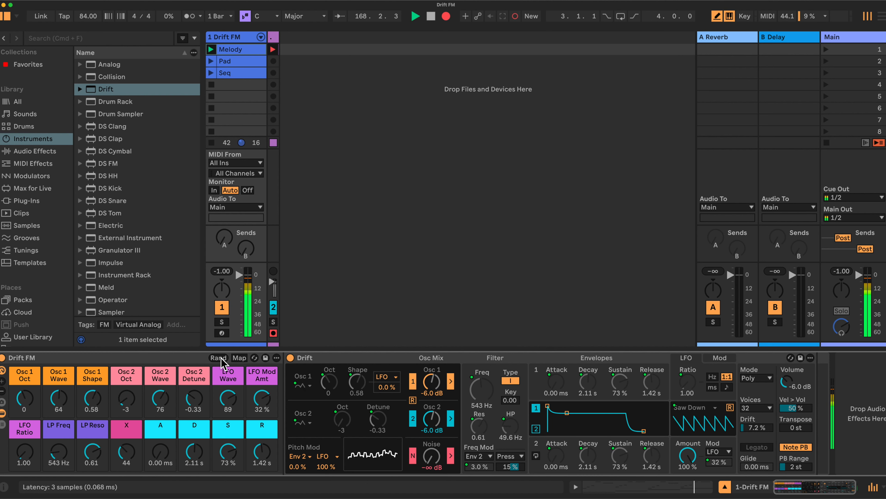
# Shorten the envelope release to 924 ms and raise the LP Freq macro to 2.52 kHz
pyautogui.moveTo(263, 452); pyautogui.dragTo(264, 453)
pyautogui.moveTo(59, 452); pyautogui.dragTo(58, 441)
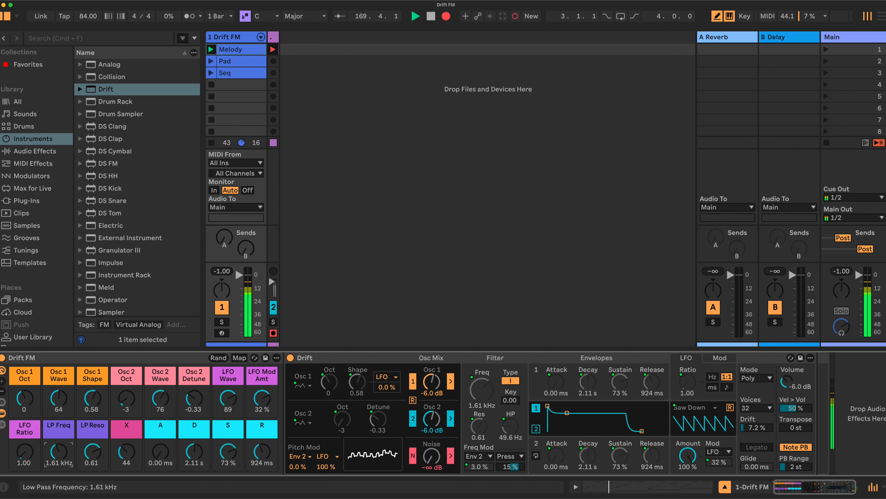
# Set the LFO Ratio to 2, Osc 2 Oct to 0 and LFO Wave to 72 for a Saw Up waveform
pyautogui.click(25, 463)
pyautogui.write('2')
pyautogui.press('Return')
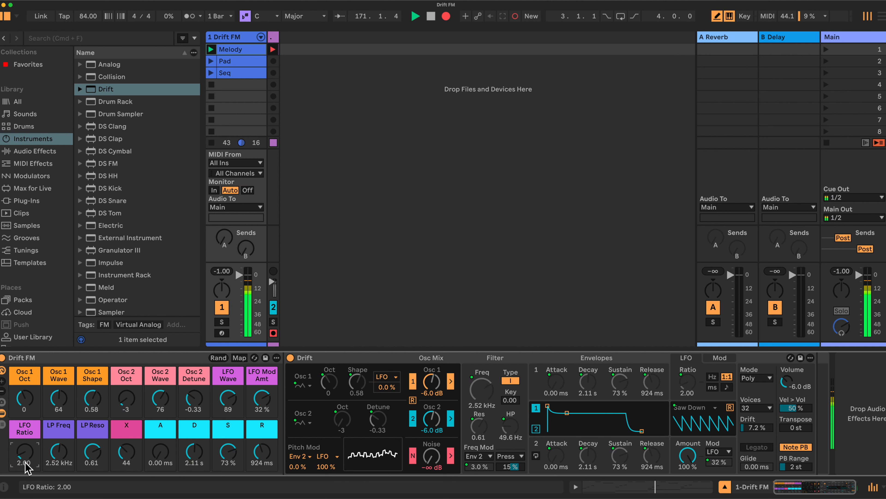
pyautogui.moveTo(126, 398); pyautogui.dragTo(126, 382)
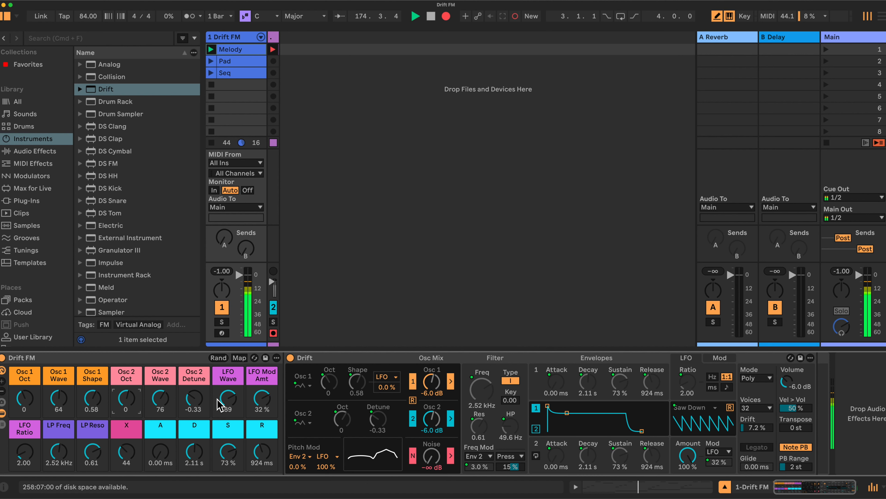
pyautogui.moveTo(228, 398); pyautogui.dragTo(228, 404)
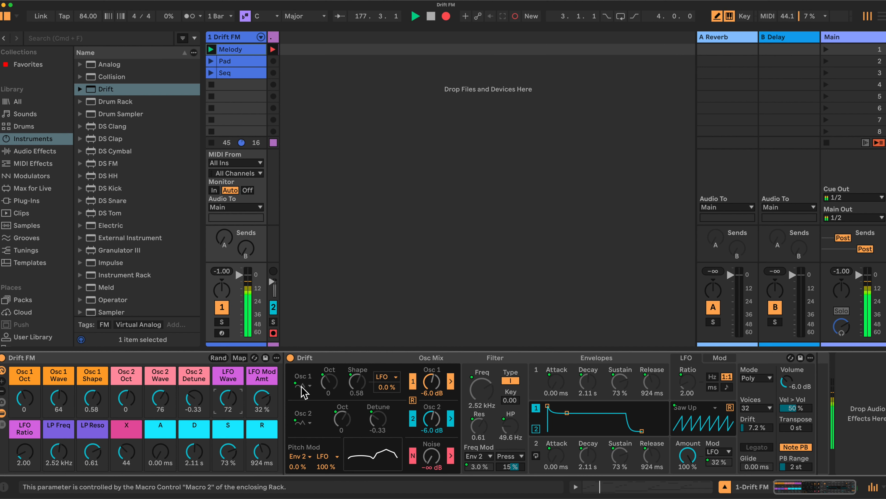
# Set Osc 1 Wave to 72, Osc 1 Shape to 0.42, Osc 2 Wave to 24, LP Freq to 6.41 kHz, LP Reso to 0.40 and X to 17
pyautogui.moveTo(58, 398)
pyautogui.mouseDown()
pyautogui.moveTo(58, 384)
pyautogui.moveTo(58, 396)
pyautogui.mouseUp()
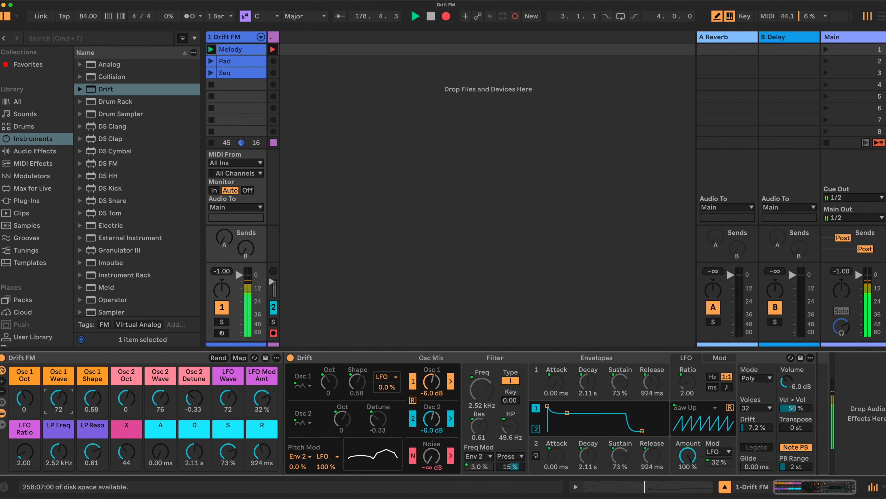
pyautogui.moveTo(158, 398); pyautogui.dragTo(158, 413)
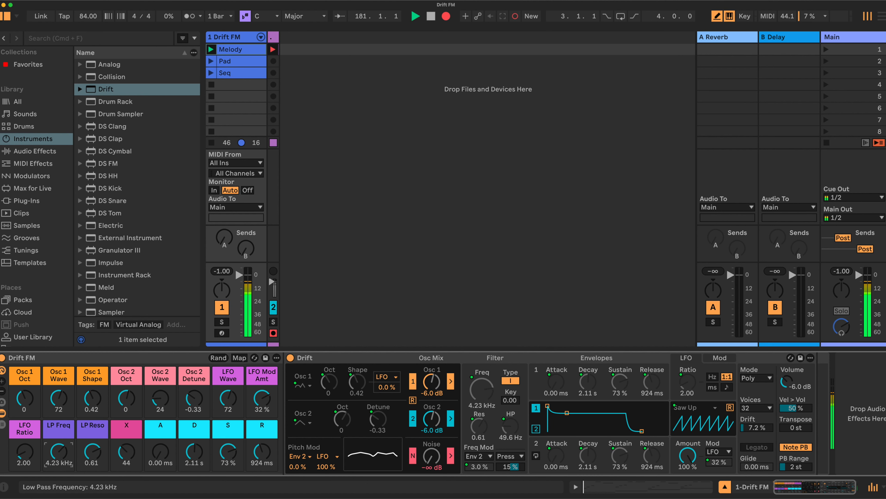
pyautogui.moveTo(92, 450); pyautogui.dragTo(54, 449)
pyautogui.moveTo(127, 456); pyautogui.dragTo(127, 463)
# Set the LFO Wave macro to 69 for a Saw Up shape and LFO Mod Amt to 10%
pyautogui.moveTo(227, 409); pyautogui.dragTo(231, 399)
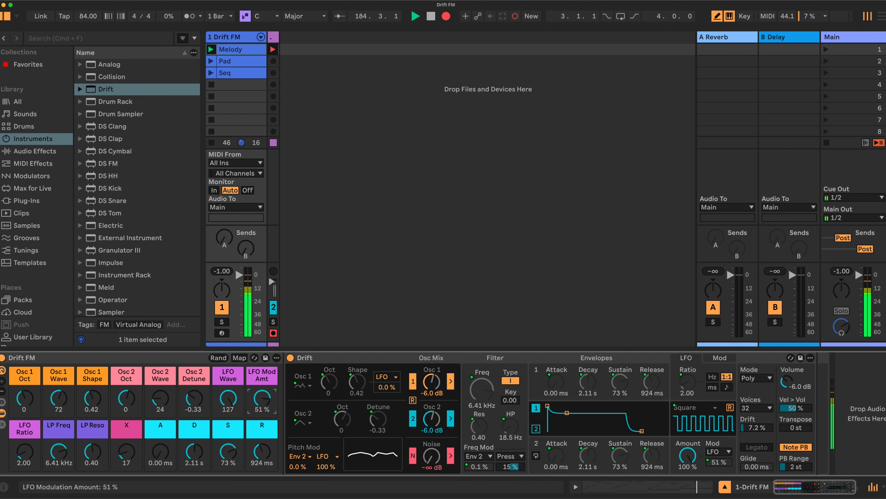
pyautogui.moveTo(262, 400); pyautogui.dragTo(234, 419)
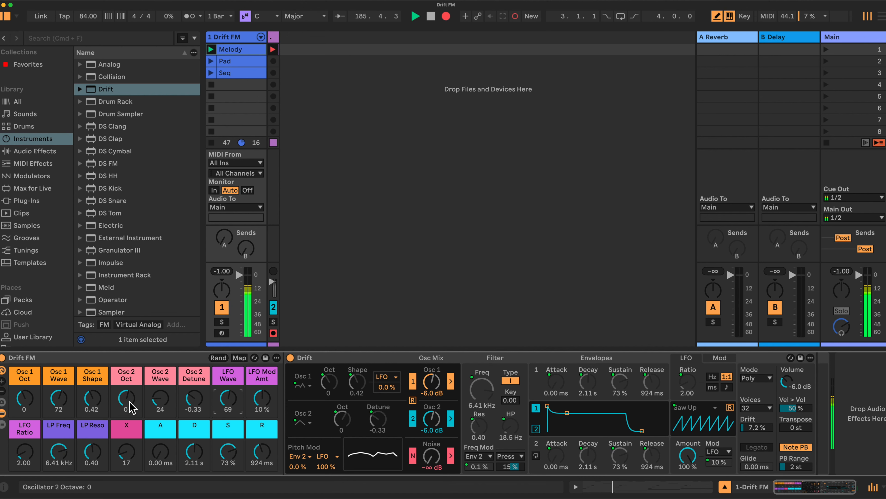
# Shape a plucked envelope with sustain at 0%, decay at 2.28 s and release at 1.54 s
pyautogui.moveTo(259, 452); pyautogui.dragTo(243, 468)
pyautogui.moveTo(194, 452); pyautogui.dragTo(200, 451)
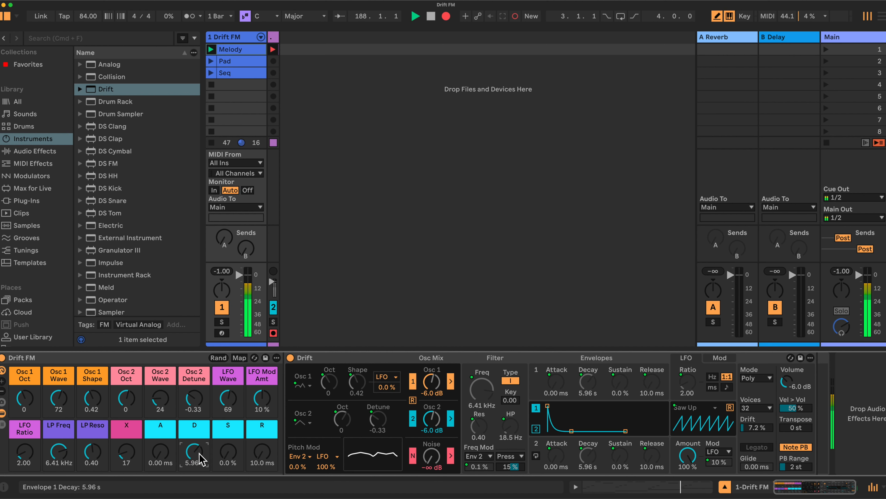
pyautogui.moveTo(261, 465); pyautogui.dragTo(261, 451)
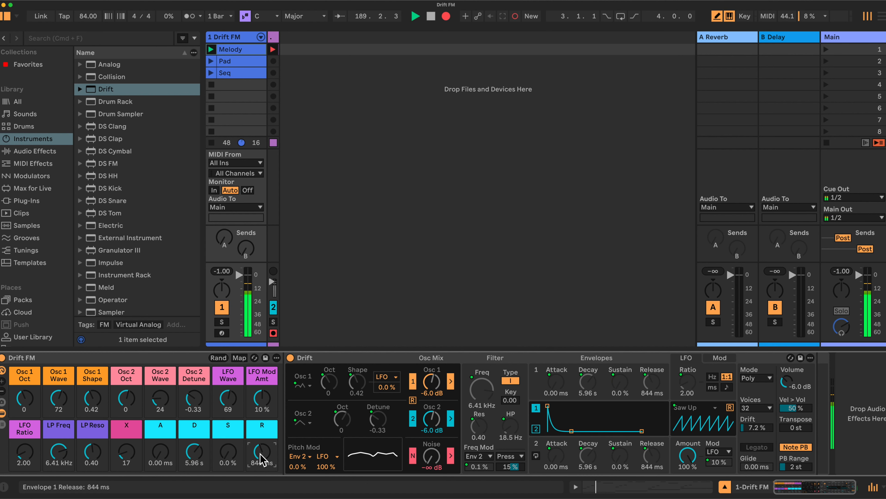
pyautogui.moveTo(198, 457)
pyautogui.mouseDown()
pyautogui.moveTo(198, 475)
pyautogui.moveTo(198, 464)
pyautogui.mouseUp()
pyautogui.moveTo(260, 456); pyautogui.dragTo(260, 446)
# Lower LP Freq to 1.61 kHz, raise LP Reso to 0.64, and set the LFO Ratio to 1
pyautogui.moveTo(59, 452); pyautogui.dragTo(63, 474)
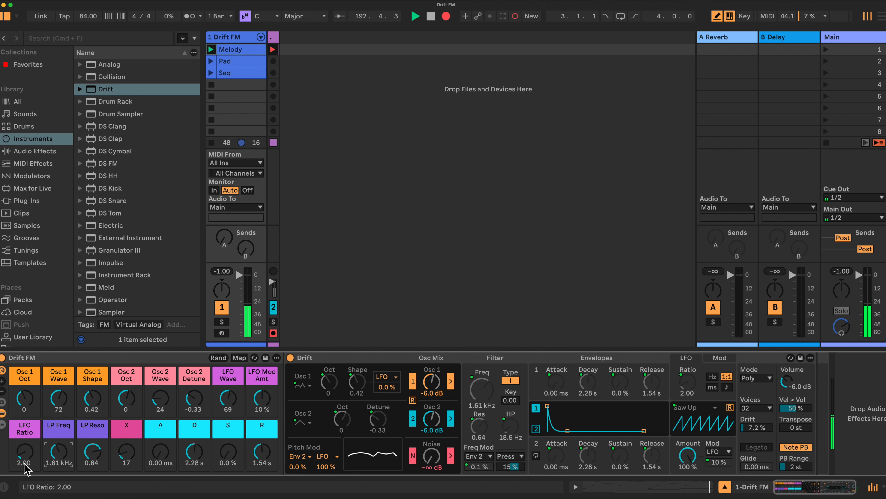
pyautogui.write('1')
pyautogui.press('Return')
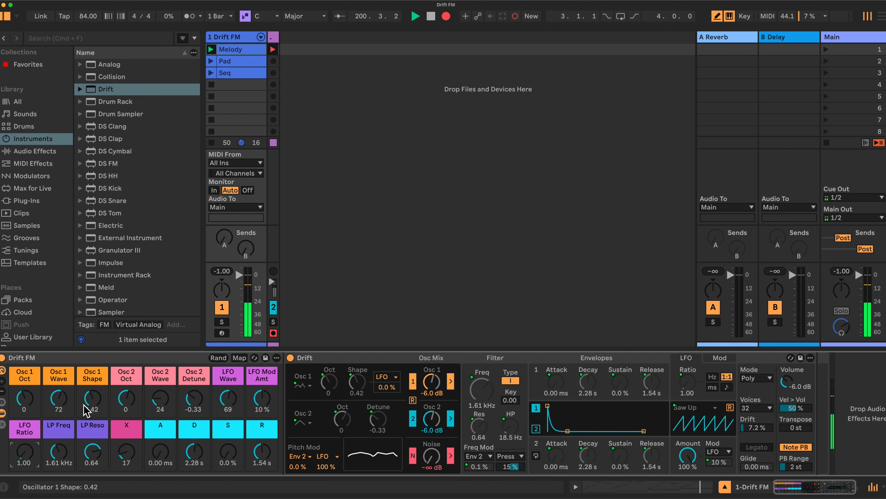
# Set LFO Wave to 25 for a Triangle, Osc 1 Wave to 34, X to 74 and LP Freq to 1.10 kHz
pyautogui.moveTo(227, 403); pyautogui.dragTo(227, 416)
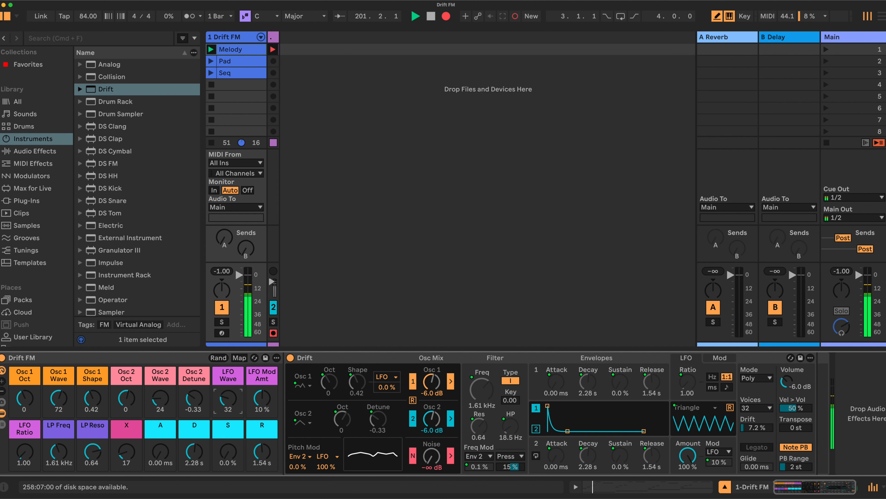
pyautogui.moveTo(90, 400)
pyautogui.mouseDown()
pyautogui.moveTo(90, 383)
pyautogui.moveTo(55, 399)
pyautogui.moveTo(91, 402)
pyautogui.moveTo(92, 414)
pyautogui.mouseUp()
pyautogui.moveTo(65, 454); pyautogui.dragTo(64, 435)
pyautogui.moveTo(125, 454); pyautogui.dragTo(125, 446)
pyautogui.moveTo(59, 452); pyautogui.dragTo(59, 465)
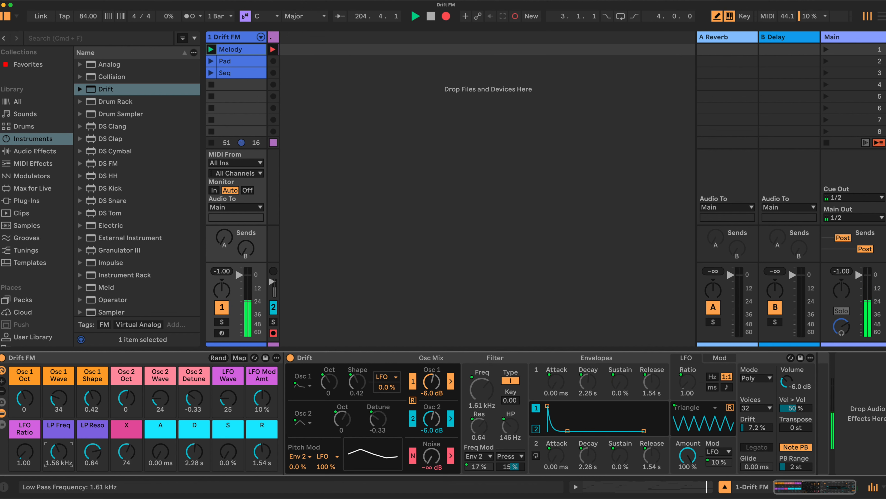
pyautogui.scroll(-3, 28, 469)
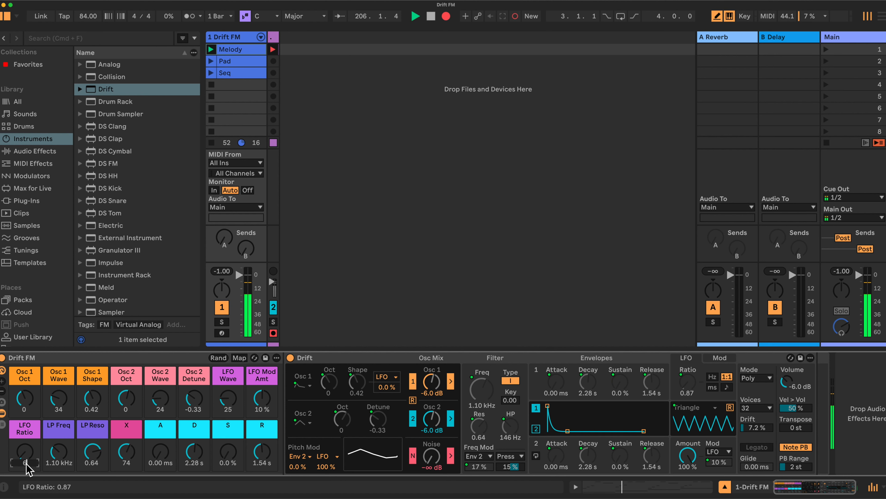
# Try an LFO Ratio of 6, and settle on a ratio of 8
pyautogui.write('6')
pyautogui.press('Return')
pyautogui.write('8')
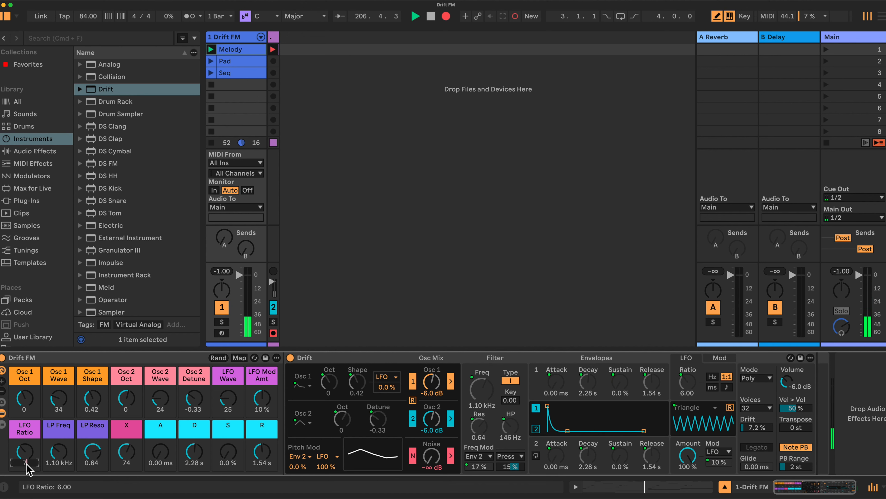
pyautogui.press('Return')
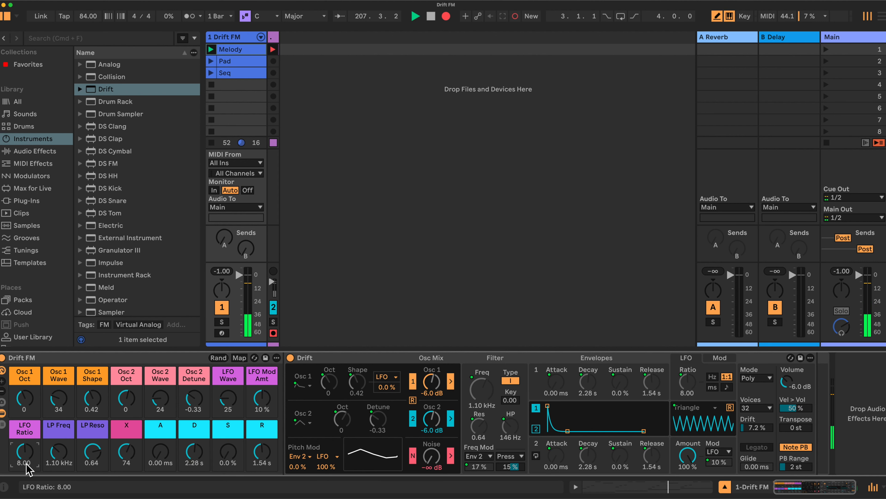
# Randomize the Drift FM rack macros four times to audition variations, adjusting LP Freq along the way
pyautogui.hscroll(-1, 258, 359)
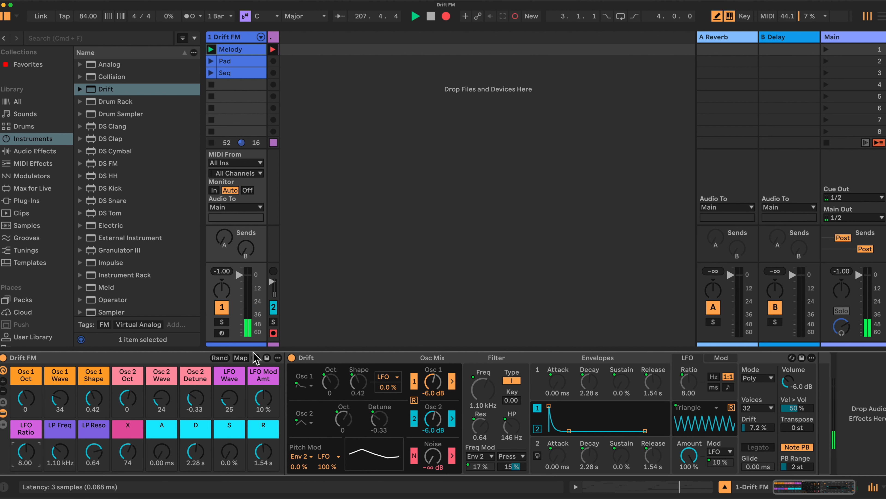
pyautogui.click(221, 358)
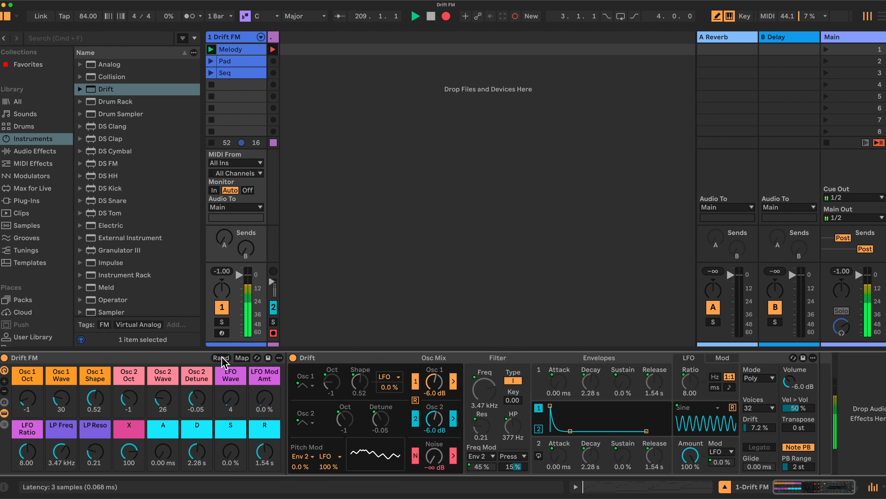
pyautogui.click(222, 358)
pyautogui.click(222, 357)
pyautogui.moveTo(56, 459); pyautogui.dragTo(56, 450)
pyautogui.click(221, 358)
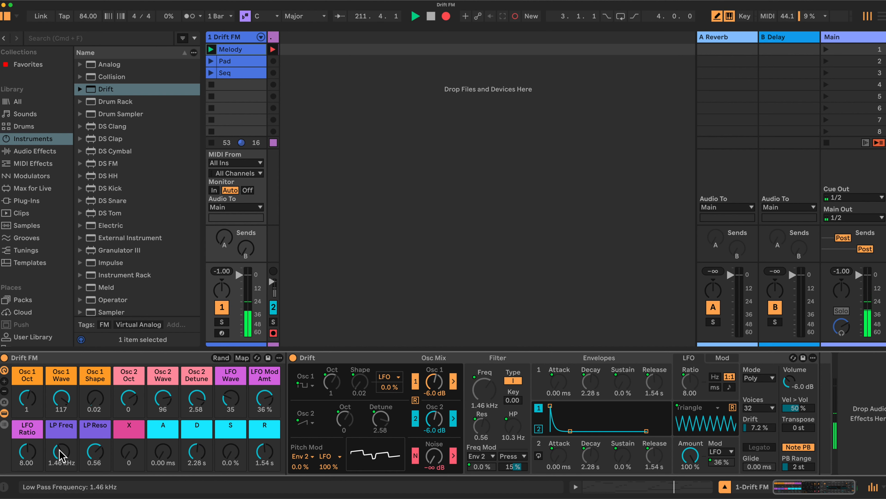
# Set LP Freq to 6.41 kHz and LP Reso to 0.46, and lengthen the envelope to 3.77 s decay and 3.29 s release
pyautogui.moveTo(61, 455); pyautogui.dragTo(61, 432)
pyautogui.click(93, 455)
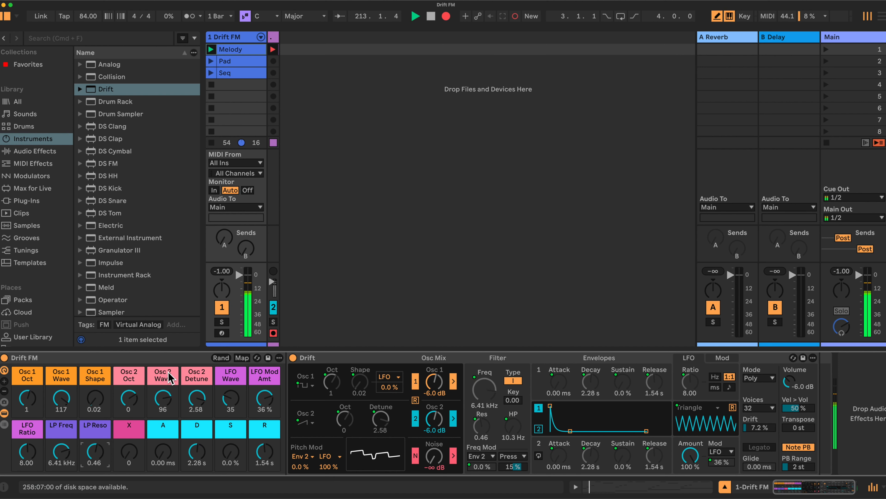
pyautogui.moveTo(197, 455); pyautogui.dragTo(197, 441)
pyautogui.moveTo(273, 453); pyautogui.dragTo(273, 440)
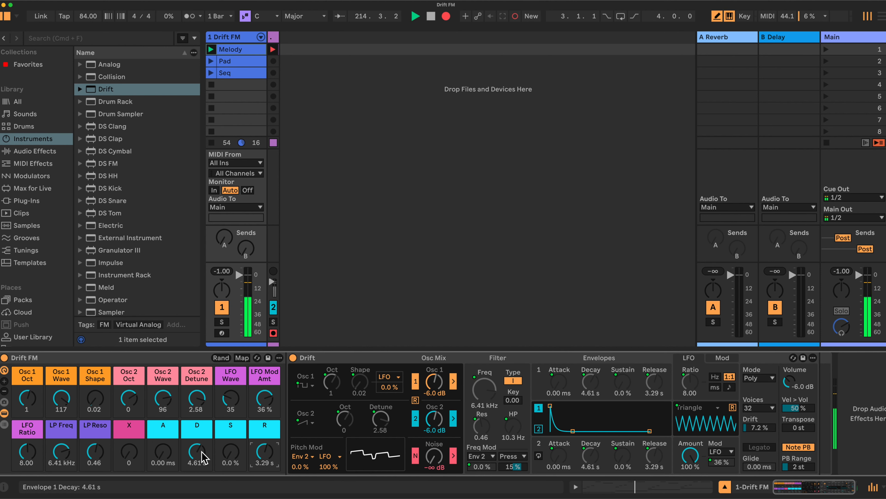
pyautogui.moveTo(197, 453); pyautogui.dragTo(197, 455)
# Set LP Freq to 5.78 kHz, LP Reso to 0.56 and the X macro to 23
pyautogui.moveTo(60, 453); pyautogui.dragTo(67, 452)
pyautogui.moveTo(125, 449); pyautogui.dragTo(61, 445)
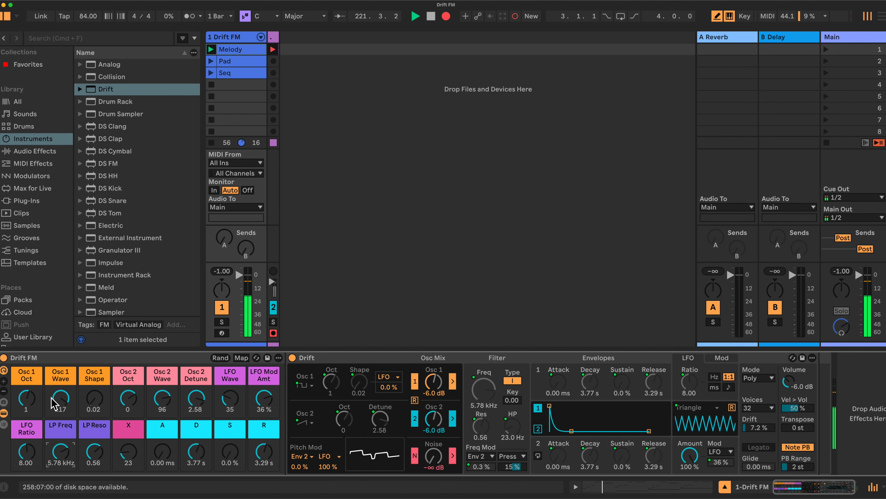
# Set Osc 1 Shape and Osc 2 Detune to 0, Osc 2 Wave to 64, LFO Wave to 53 and LFO Mod Amt to 14%
pyautogui.moveTo(88, 400)
pyautogui.mouseDown()
pyautogui.moveTo(88, 387)
pyautogui.moveTo(87, 401)
pyautogui.mouseUp()
pyautogui.moveTo(166, 388); pyautogui.dragTo(230, 391)
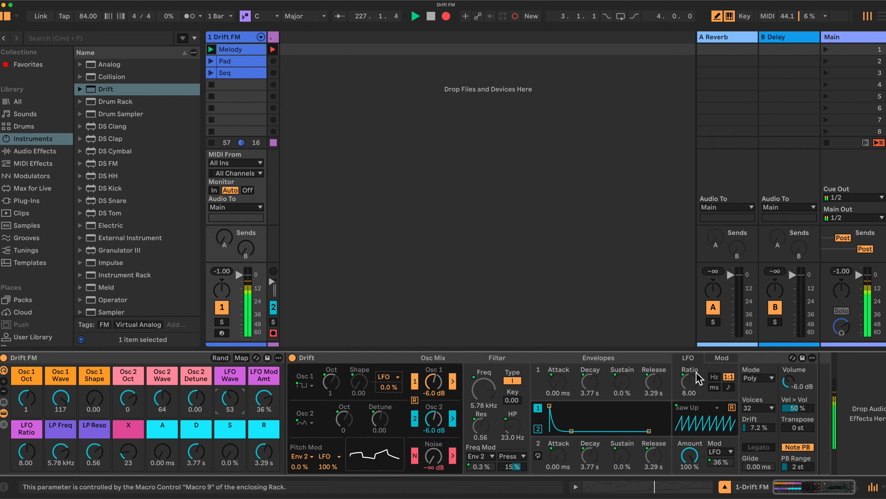
pyautogui.moveTo(264, 398); pyautogui.dragTo(264, 394)
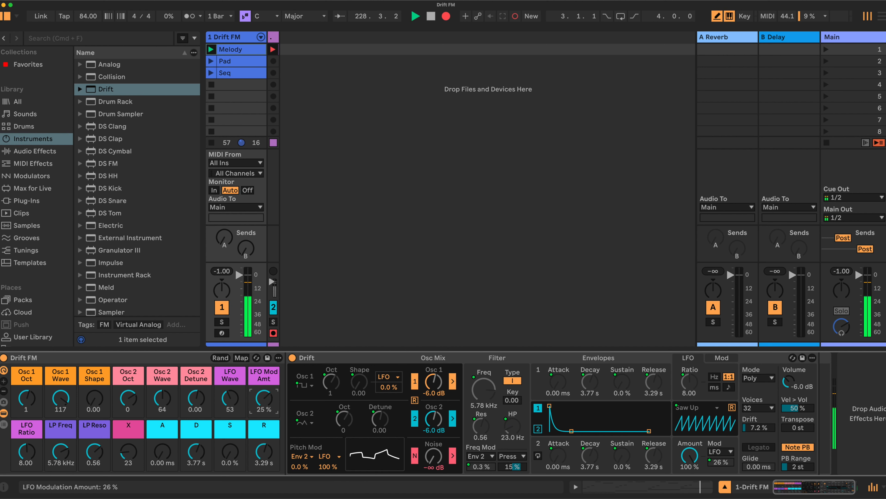
pyautogui.moveTo(264, 398); pyautogui.dragTo(264, 396)
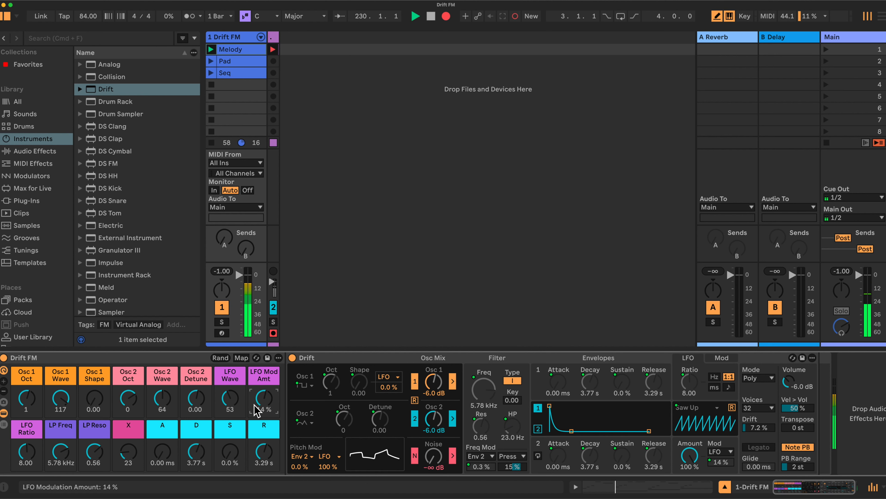
# Set LP Freq to 6.41 kHz, LP Reso to 0.44 and X to 68, and adjust the envelope attack macro
pyautogui.moveTo(61, 451); pyautogui.dragTo(128, 437)
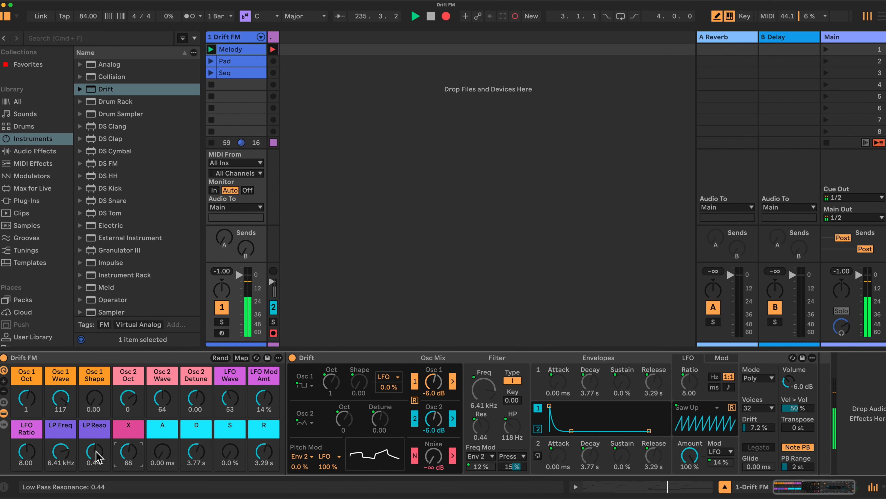
pyautogui.moveTo(162, 452)
pyautogui.mouseDown()
pyautogui.moveTo(162, 436)
pyautogui.moveTo(166, 453)
pyautogui.mouseUp()
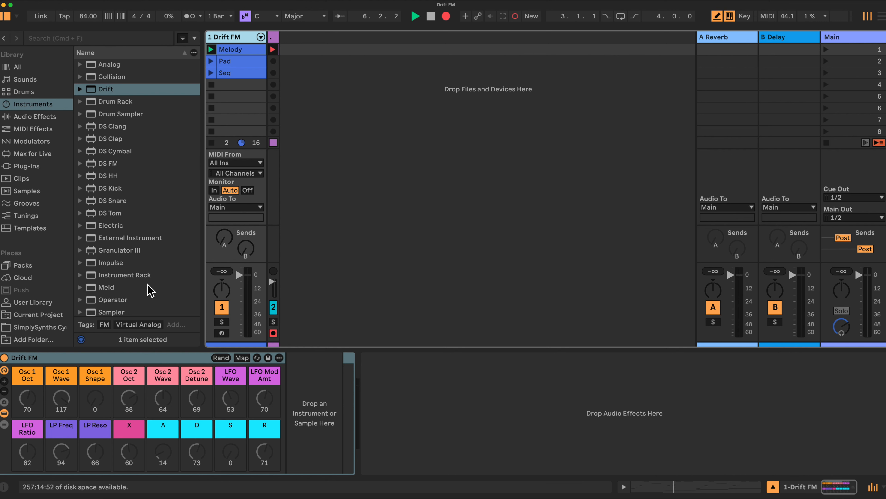
# Select Instrument Rack in the browser and reduce the empty Drift FM rack to four visible macros
pyautogui.click(126, 276)
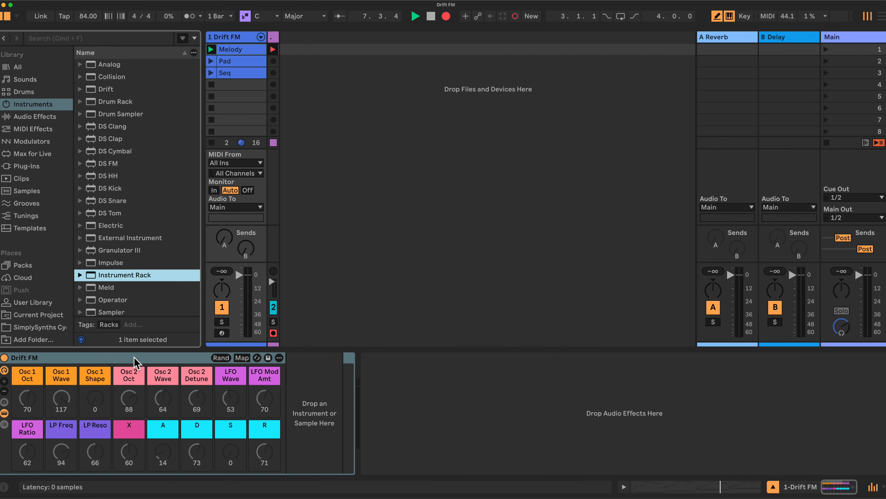
pyautogui.click(4, 391)
pyautogui.click(4, 391)
pyautogui.click(4, 391)
pyautogui.click(4, 391)
pyautogui.click(4, 391)
pyautogui.click(4, 391)
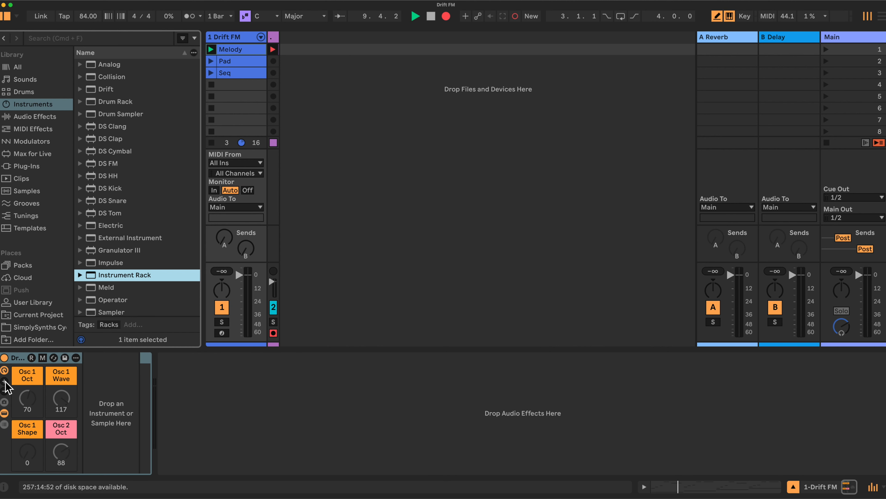
# Expand the Drift FM rack's macro controls back to all sixteen
pyautogui.click(5, 382)
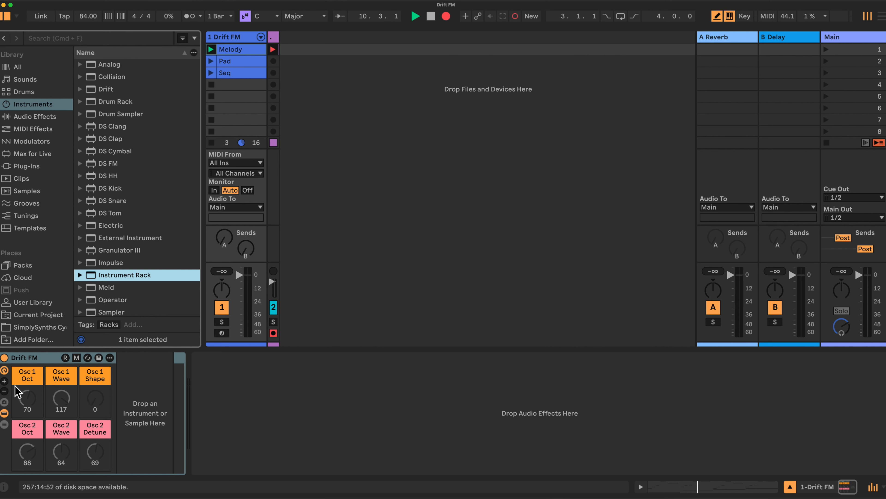
pyautogui.click(4, 382)
pyautogui.click(5, 381)
pyautogui.click(5, 381)
pyautogui.click(5, 381)
pyautogui.click(5, 381)
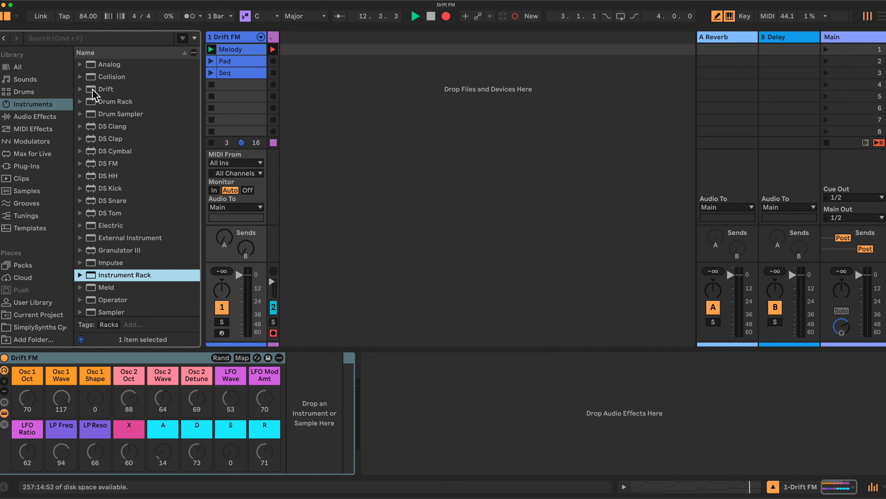
# Load a default Drift synth into the empty Drift FM rack and deactivate its track
pyautogui.moveTo(107, 92); pyautogui.dragTo(294, 398)
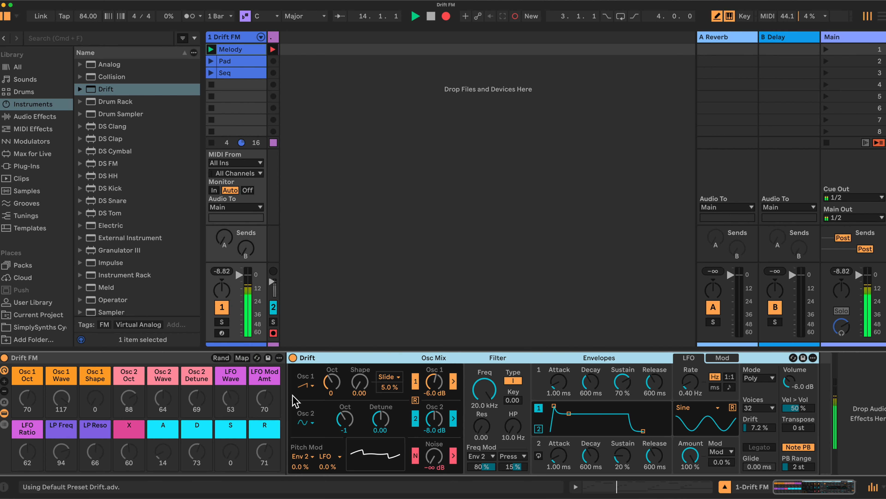
pyautogui.click(222, 307)
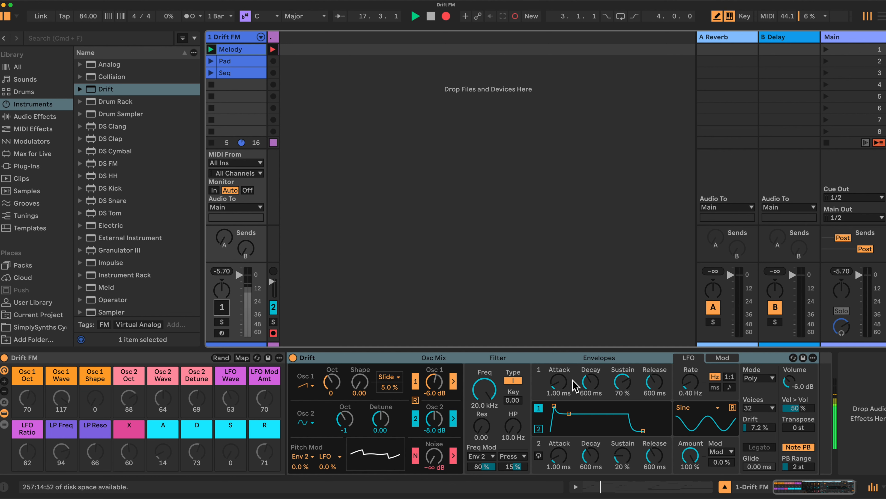
# Check the rack's macro mapping mode and leave it again
pyautogui.click(242, 358)
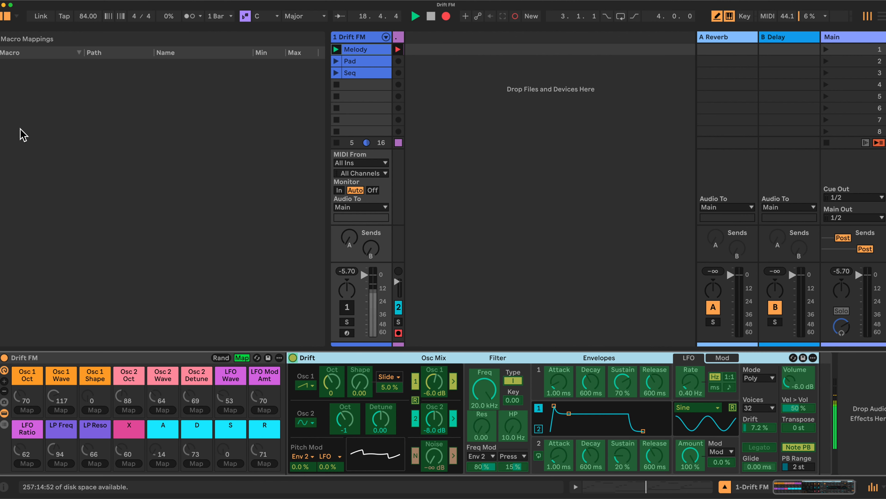
pyautogui.click(242, 358)
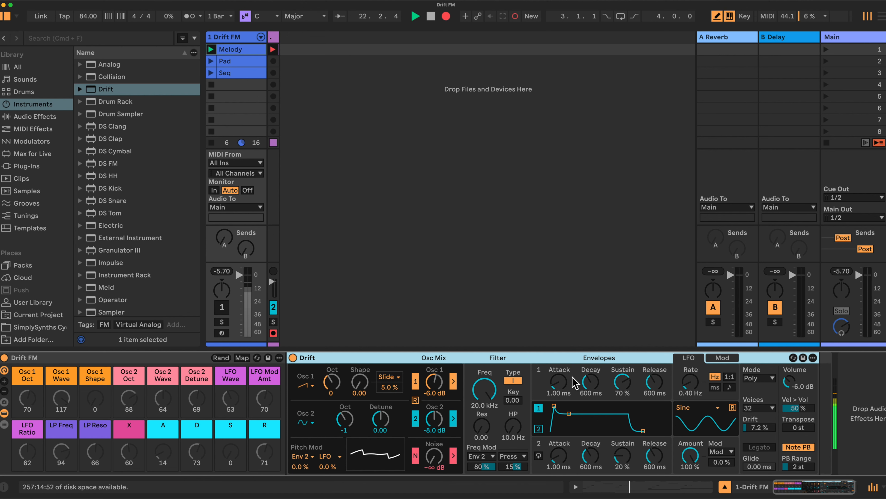
# Set Drift's LFO to ratio mode, Osc 1 shape modulation to 0%, LFO pitch modulation to 100%, and the LFO amount's modulation source to LFO
pyautogui.click(729, 376)
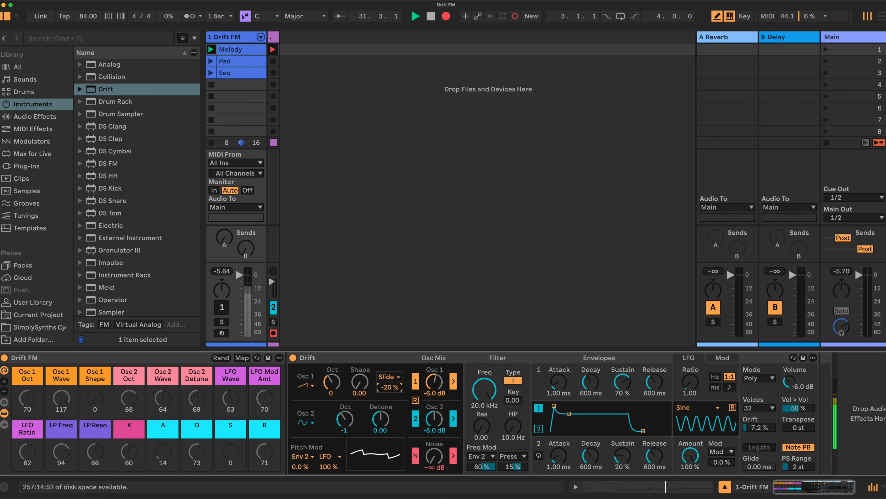
pyautogui.moveTo(395, 391); pyautogui.dragTo(396, 389)
pyautogui.click(731, 452)
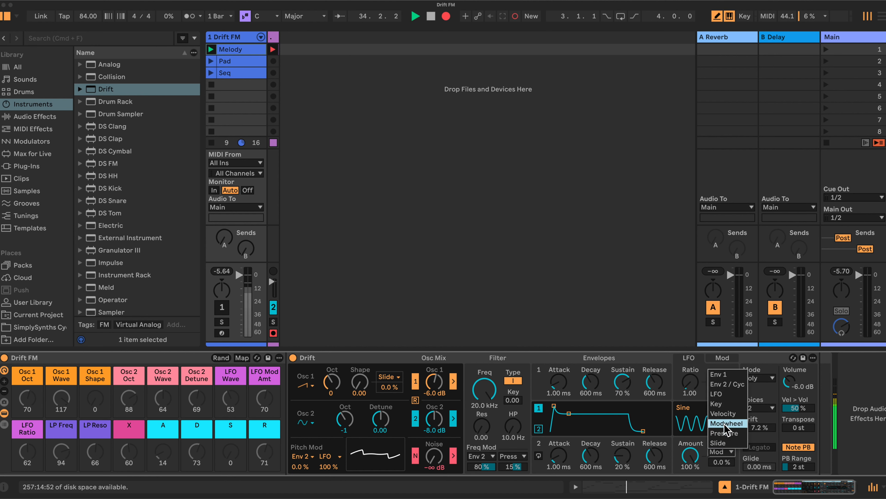
pyautogui.click(720, 398)
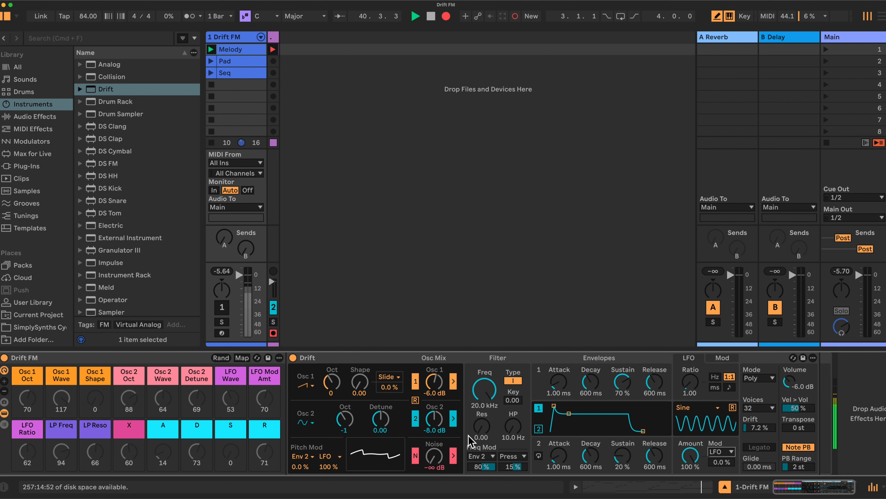
# Set Osc 2's level in Drift's oscillator mix to -6.0 dB
pyautogui.click(240, 358)
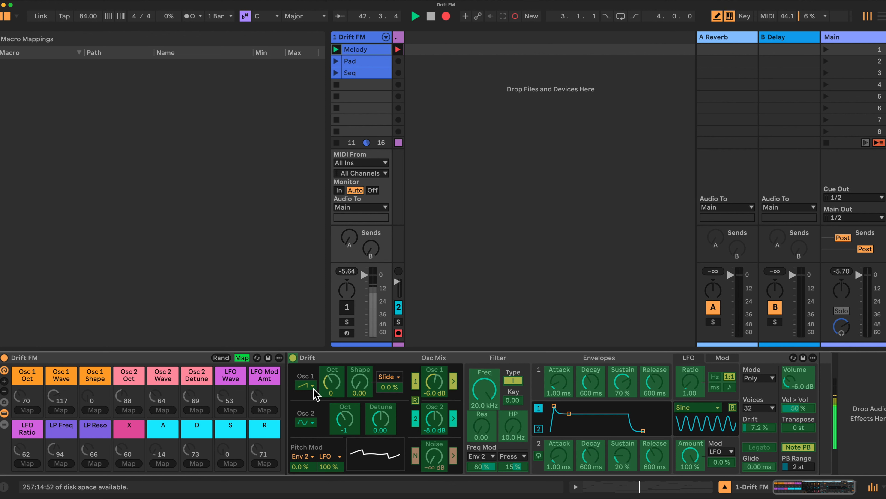
pyautogui.click(242, 358)
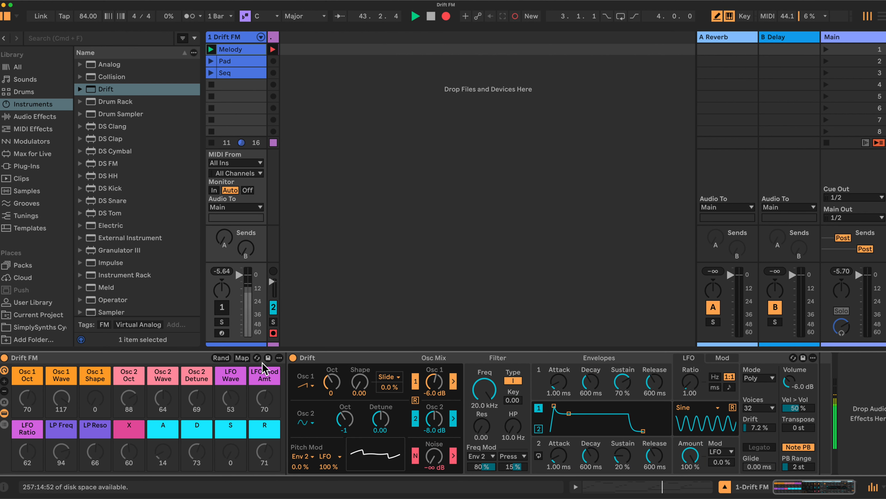
pyautogui.moveTo(431, 433); pyautogui.dragTo(432, 424)
# Map Oscillator 1's octave, waveform and shape to the Osc 1 Oct, Osc 1 Wave and Osc 1 Shape macros
pyautogui.click(241, 357)
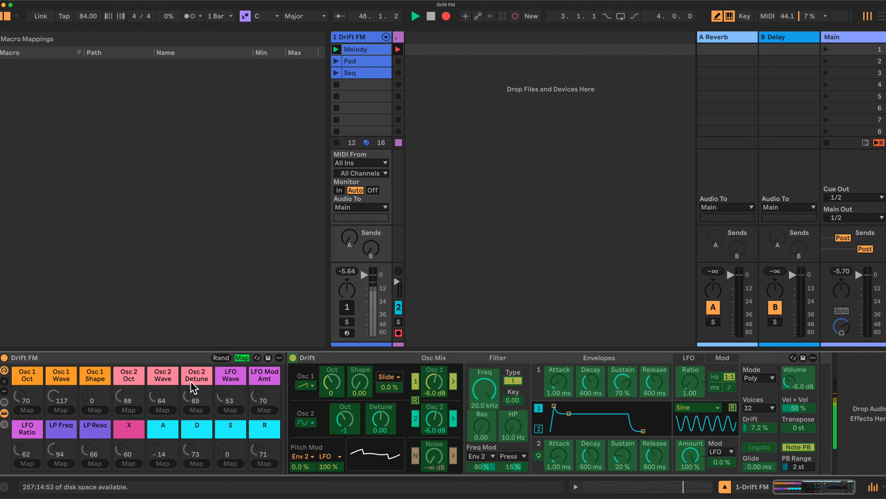
pyautogui.click(331, 384)
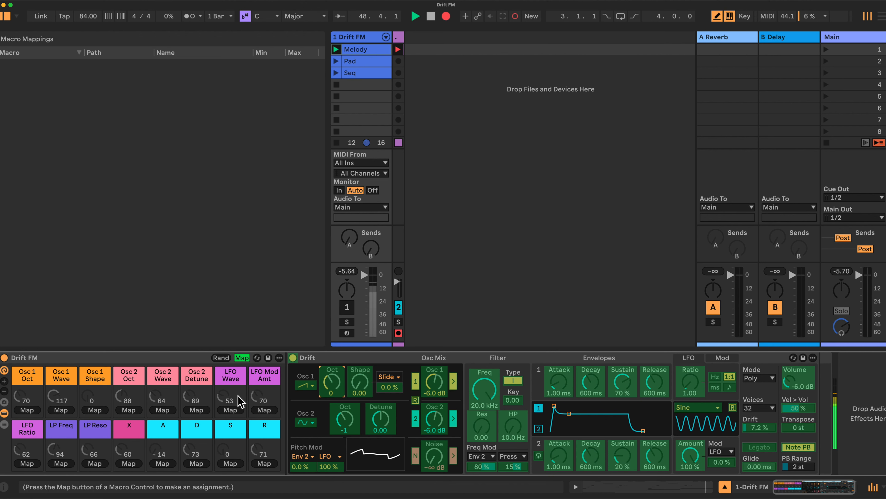
pyautogui.click(27, 410)
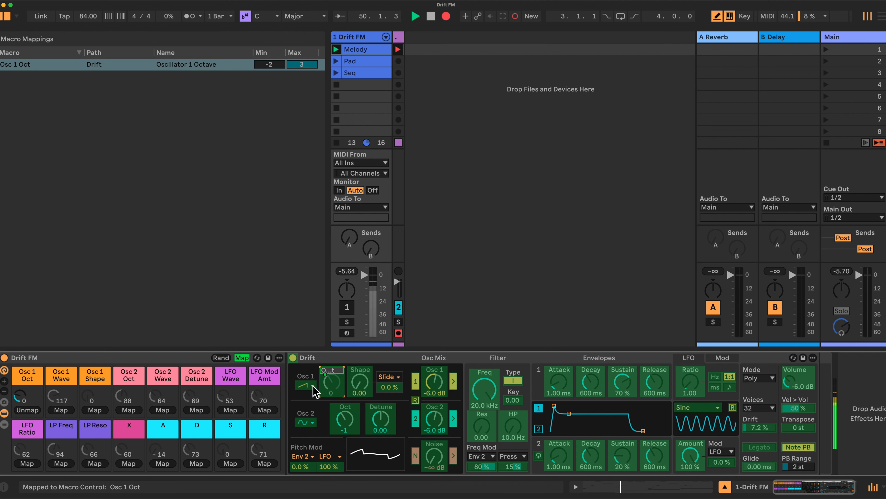
pyautogui.click(310, 392)
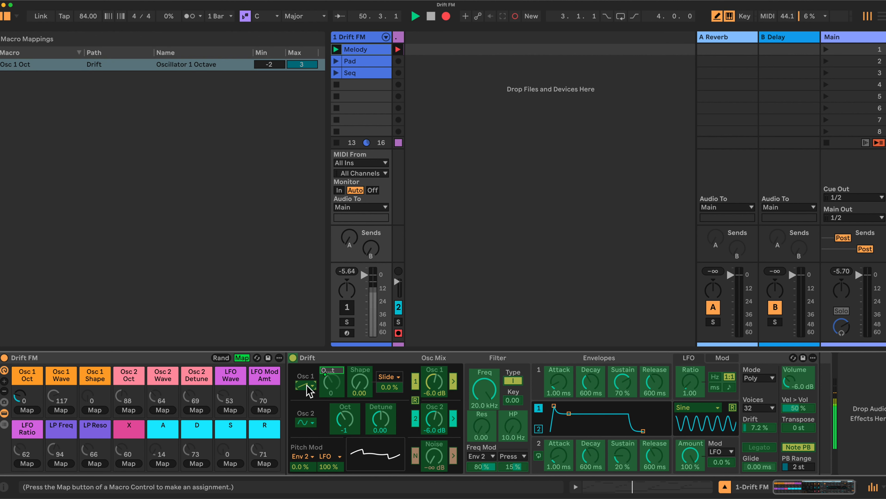
pyautogui.click(61, 411)
pyautogui.click(361, 382)
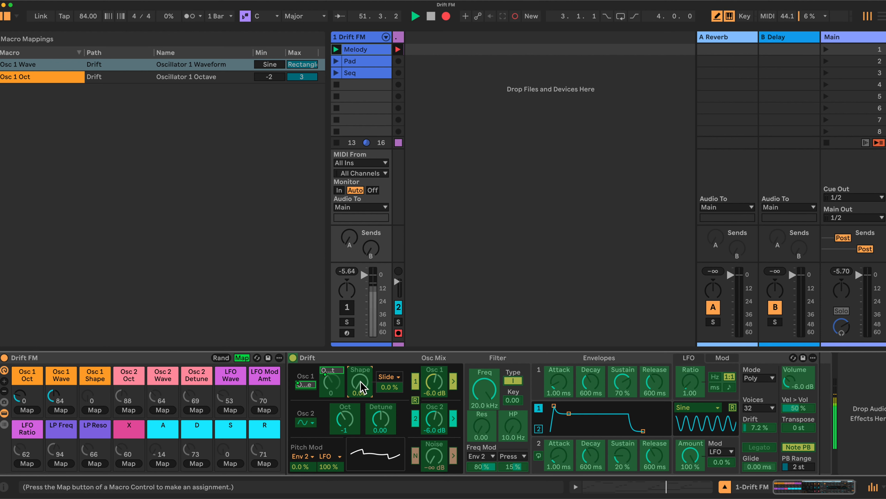
pyautogui.click(99, 410)
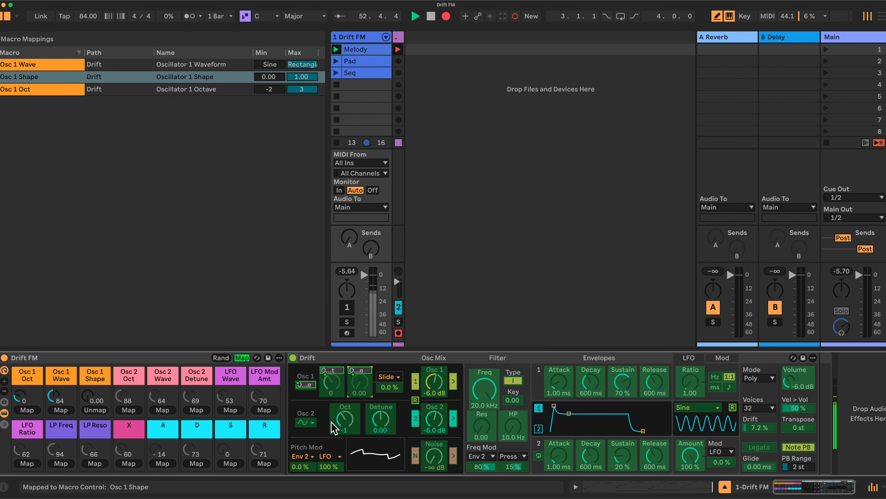
# Map Oscillator 2's octave, waveform and detune to the Osc 2 Oct, Osc 2 Wave and Osc 2 Detune macros
pyautogui.click(343, 421)
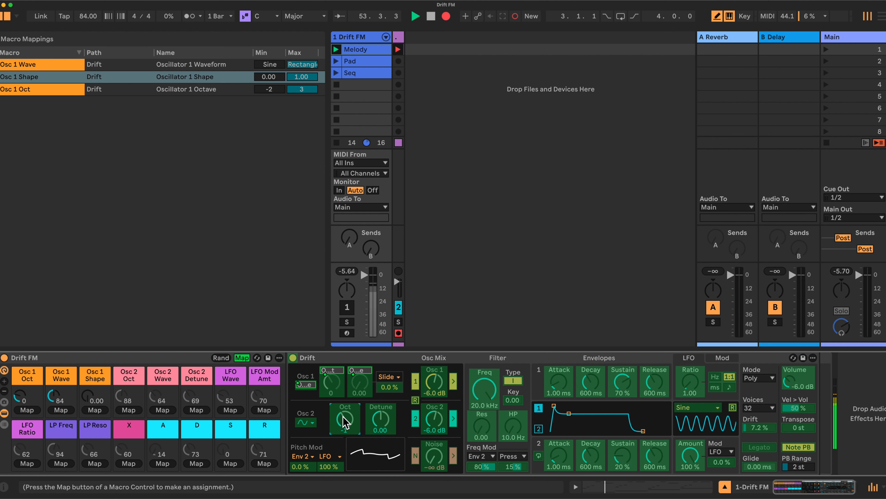
pyautogui.click(131, 410)
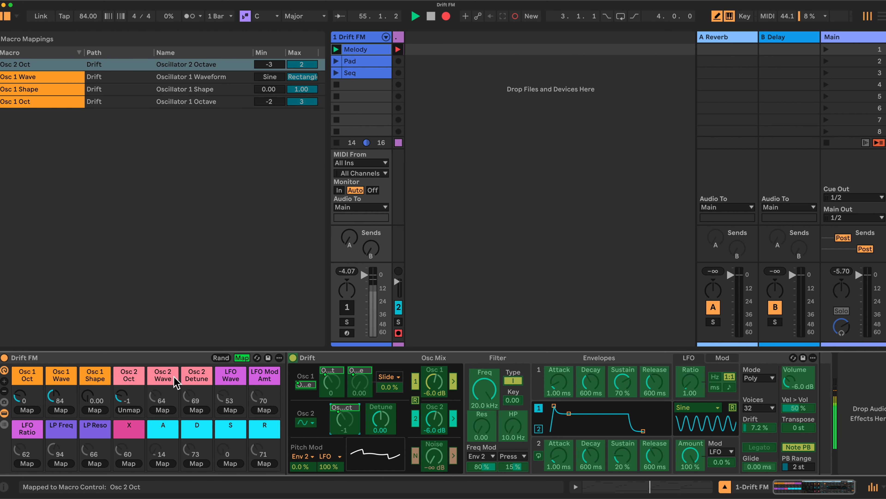
pyautogui.click(304, 423)
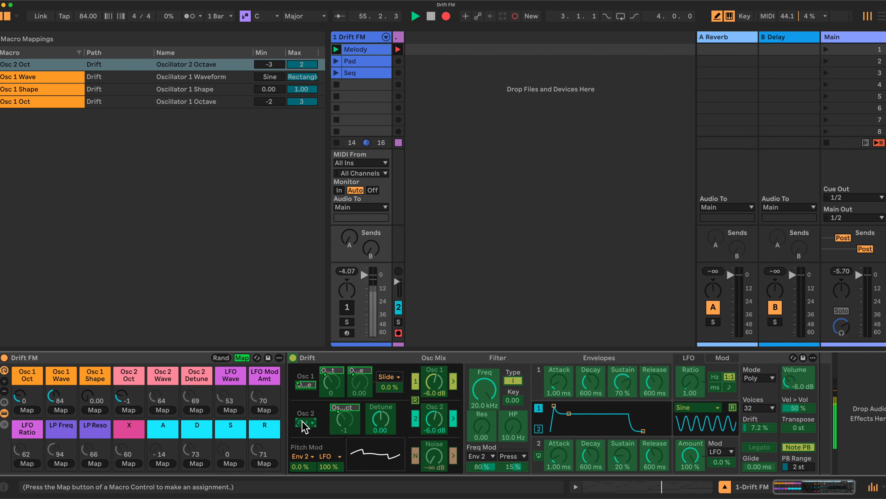
pyautogui.click(163, 410)
pyautogui.click(380, 420)
pyautogui.click(197, 408)
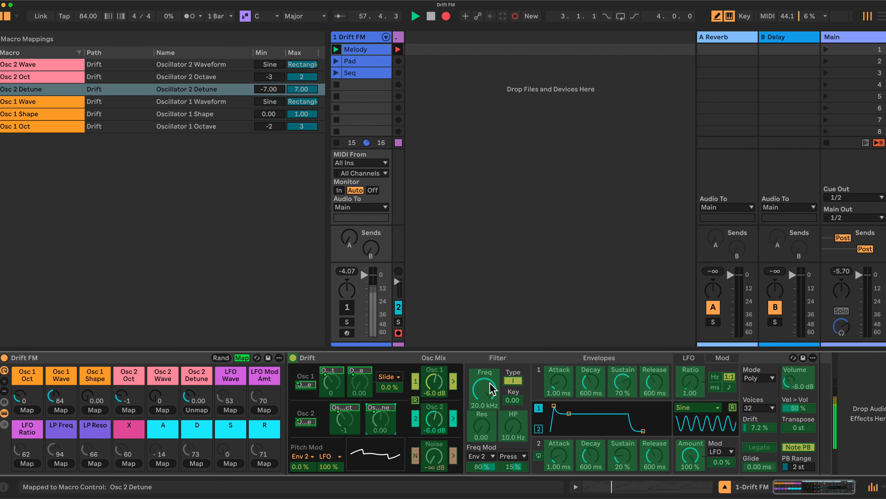
# Map the LFO's waveform, modulation amount and ratio to the LFO Wave, LFO Mod Amt and LFO Ratio macros
pyautogui.click(697, 408)
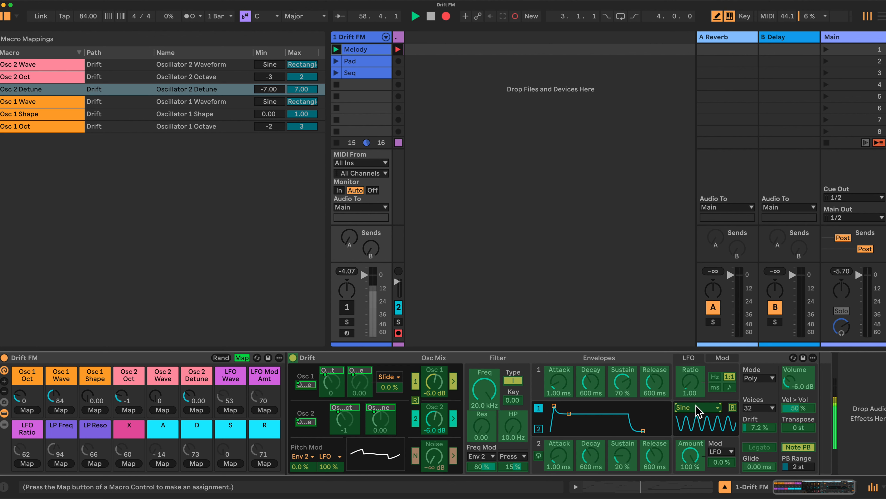
pyautogui.click(231, 410)
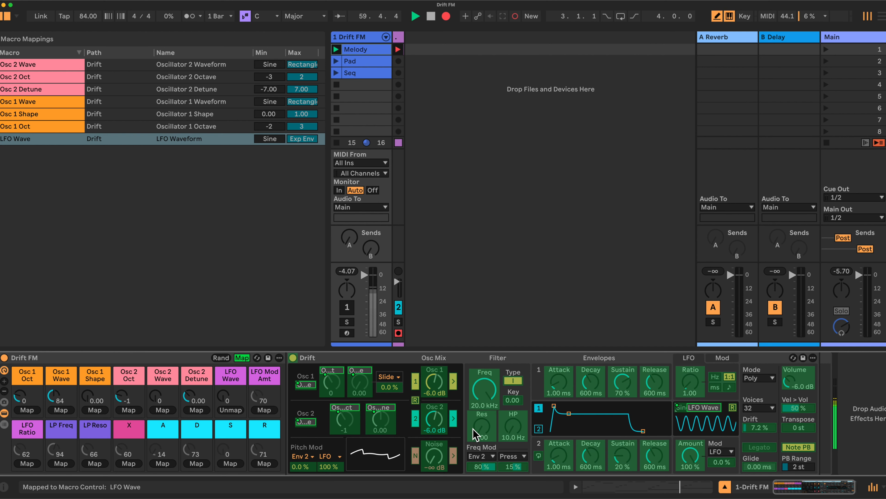
pyautogui.click(721, 461)
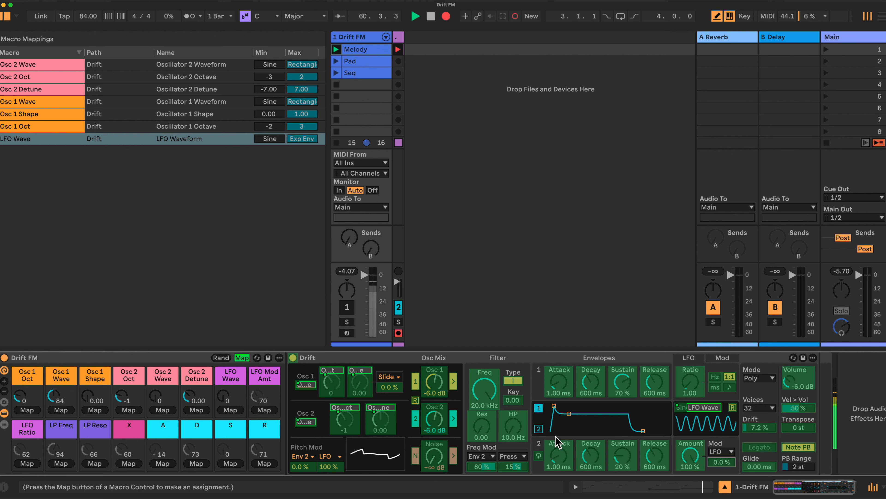
pyautogui.click(264, 410)
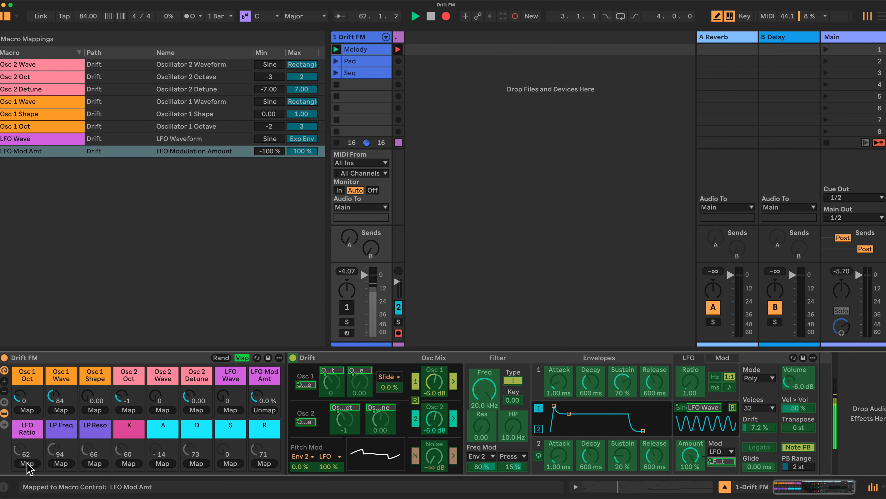
pyautogui.click(693, 385)
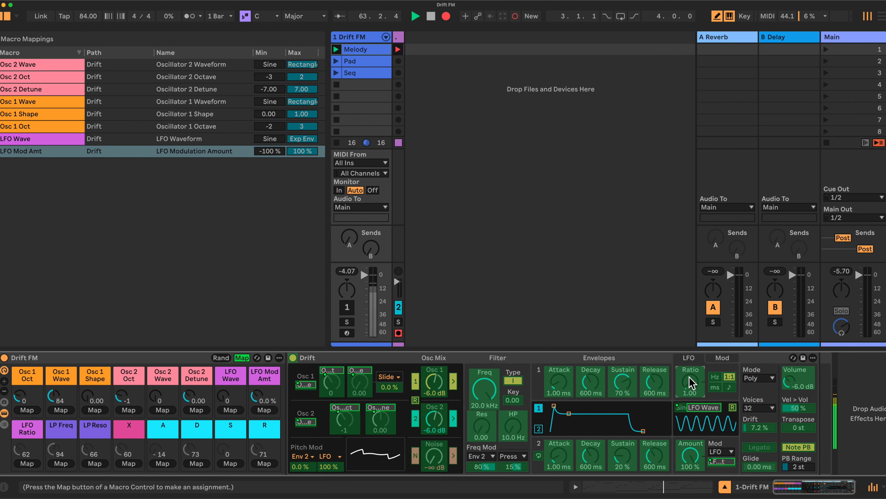
pyautogui.click(23, 463)
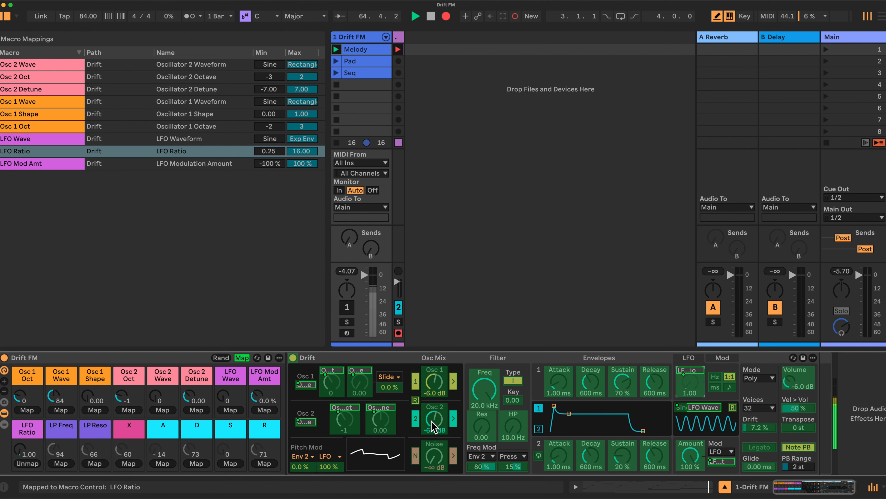
# Map the low-pass filter's frequency and resonance to the LP Freq and LP Reso macros
pyautogui.click(486, 391)
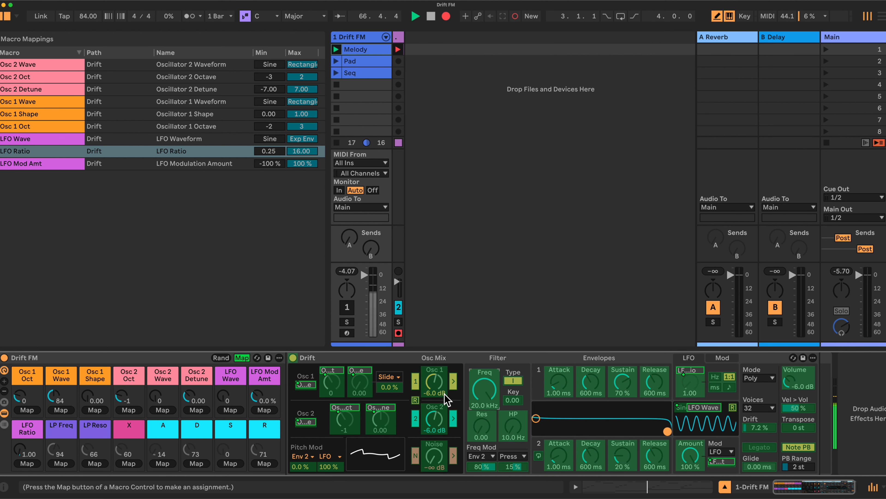
pyautogui.click(69, 464)
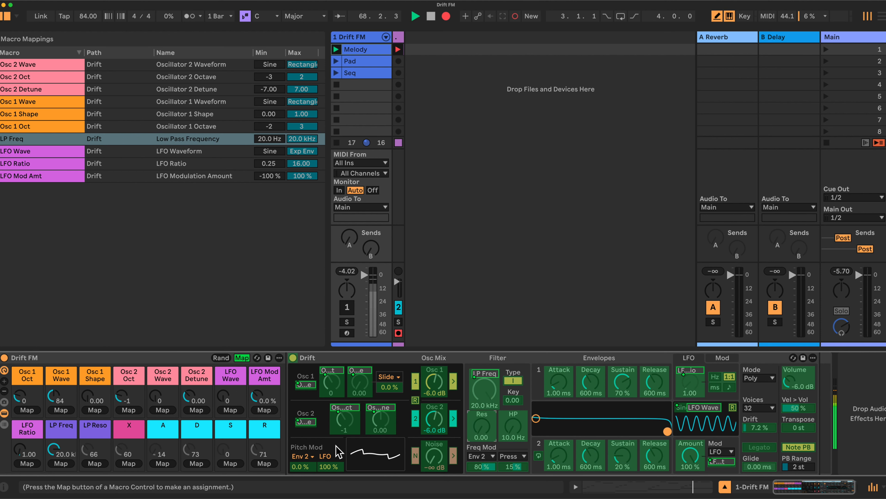
pyautogui.click(94, 465)
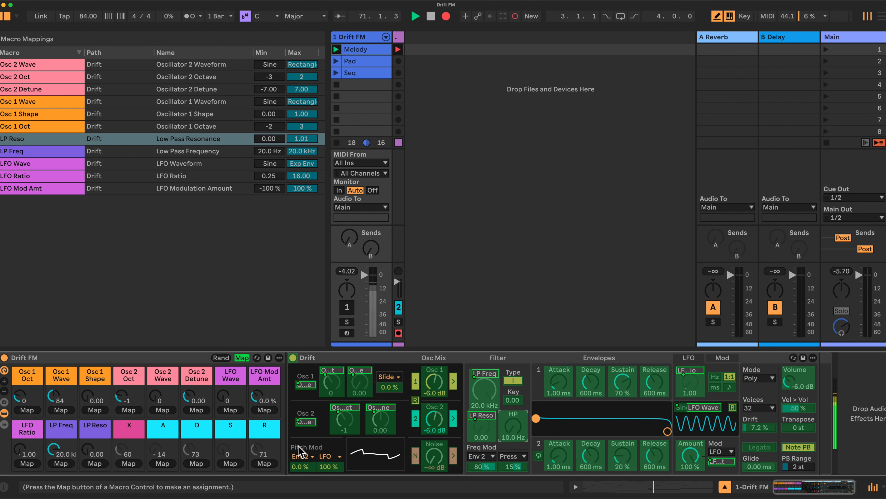
# Map both the high-pass frequency and the first low-pass modulation amount to the X macro
pyautogui.click(128, 464)
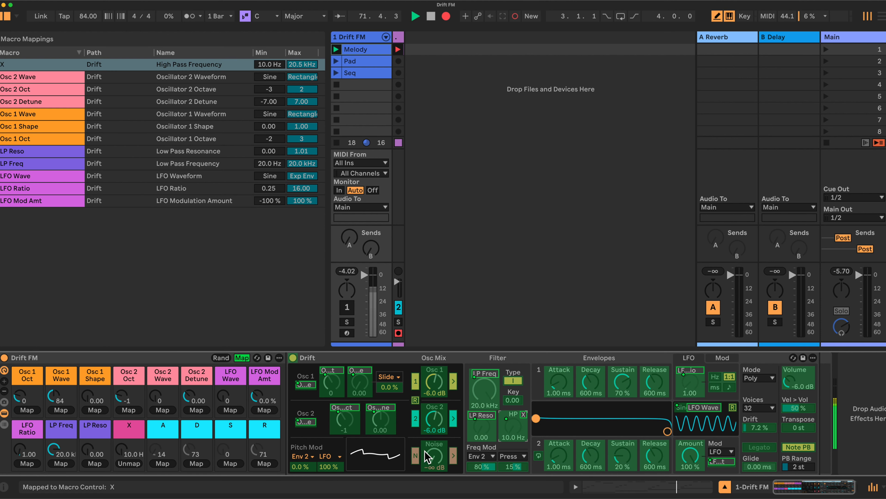
pyautogui.click(485, 467)
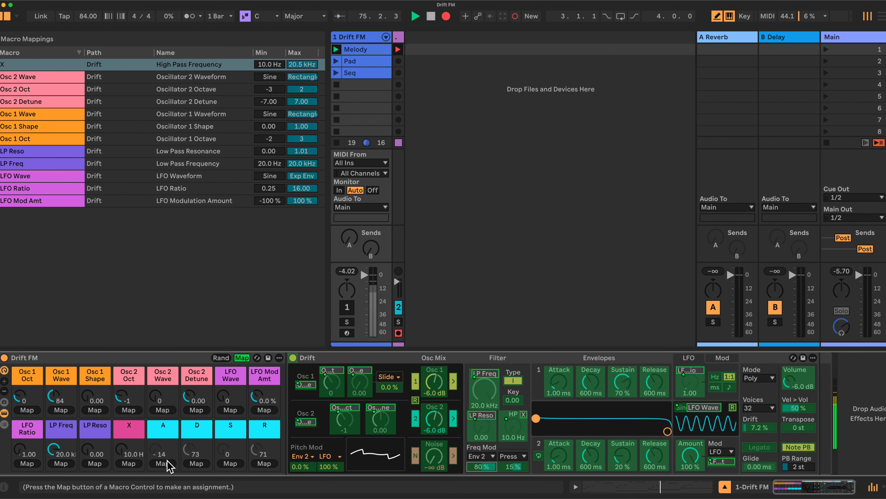
pyautogui.click(127, 462)
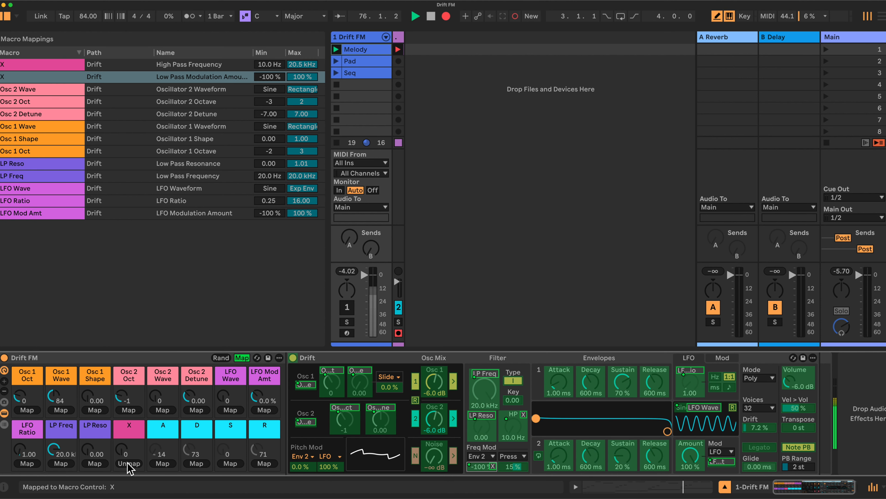
# Map Envelope 1's attack, decay, sustain and release to the A, D, S and R macros
pyautogui.click(560, 384)
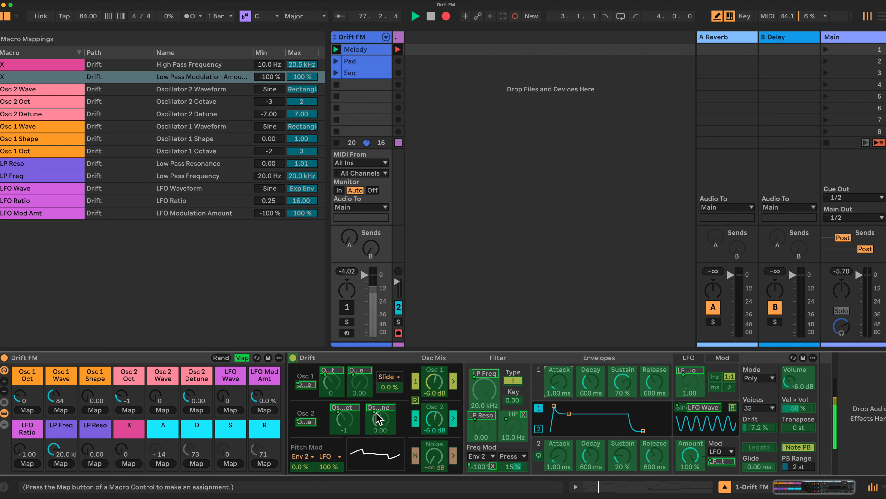
pyautogui.click(164, 463)
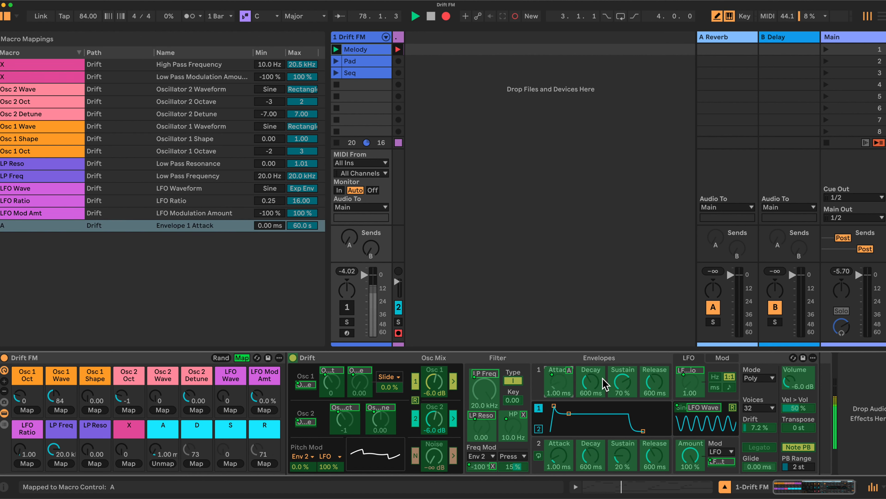
pyautogui.click(197, 463)
pyautogui.click(623, 384)
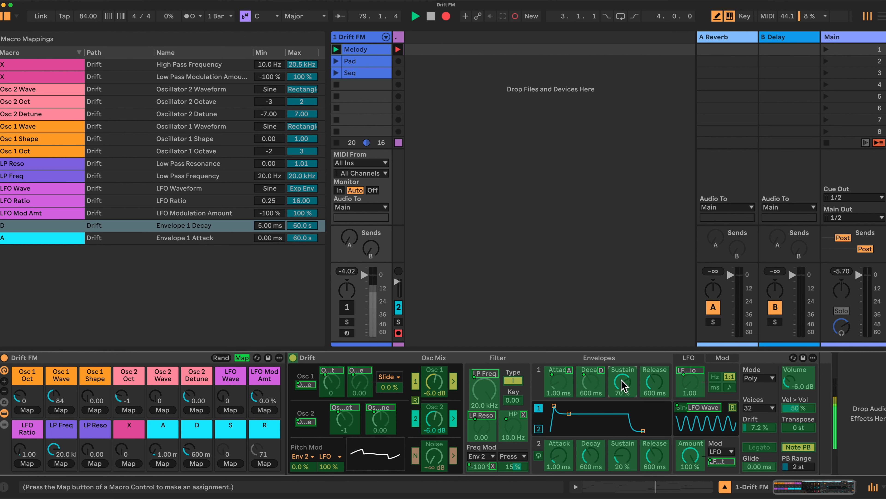
pyautogui.click(231, 463)
pyautogui.click(653, 386)
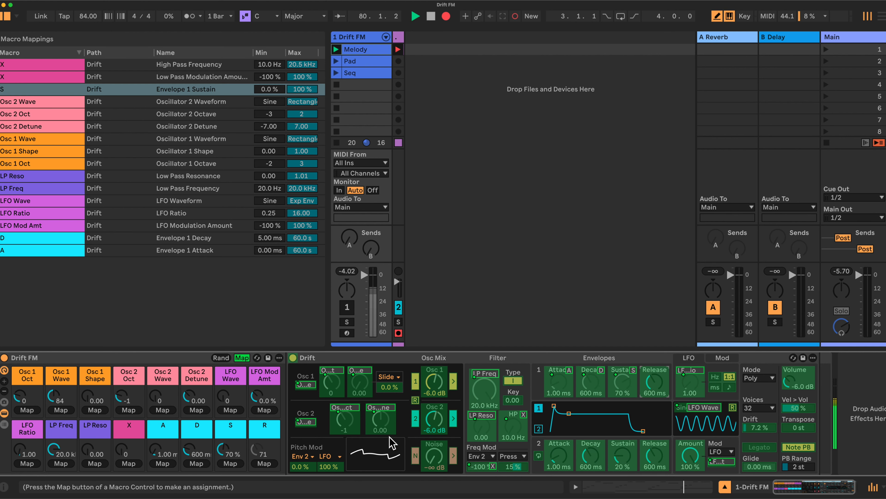
pyautogui.click(267, 463)
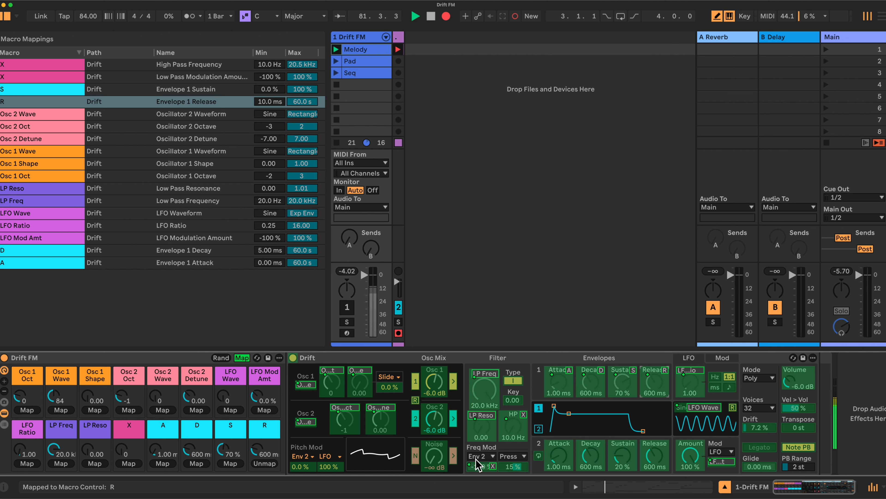
# Map Envelope 2's attack, decay, sustain and release to the same A, D, S and R macros
pyautogui.click(560, 454)
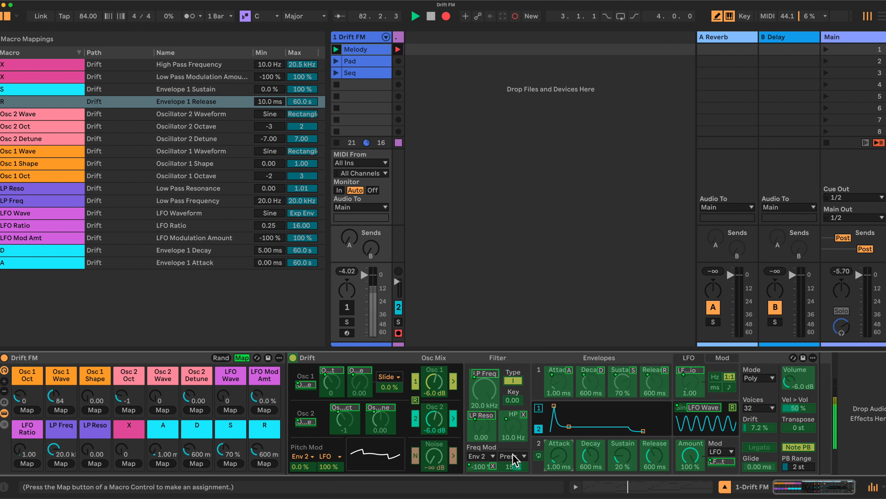
pyautogui.click(162, 463)
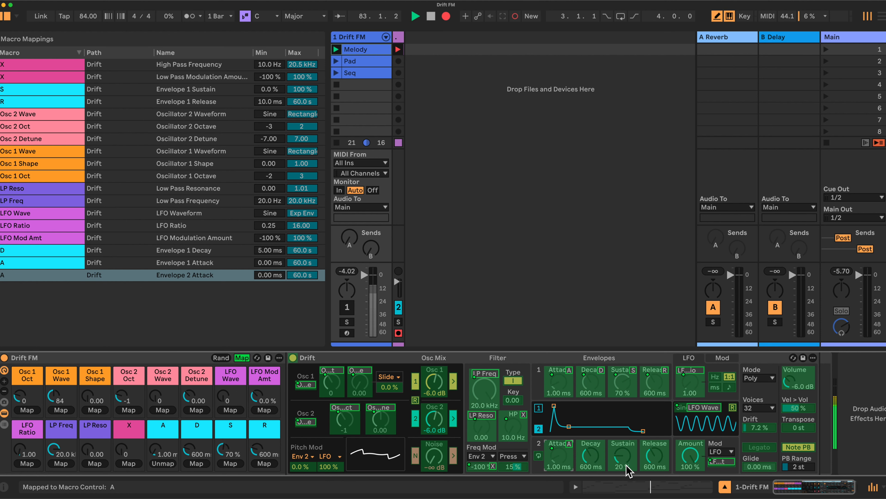
pyautogui.click(196, 463)
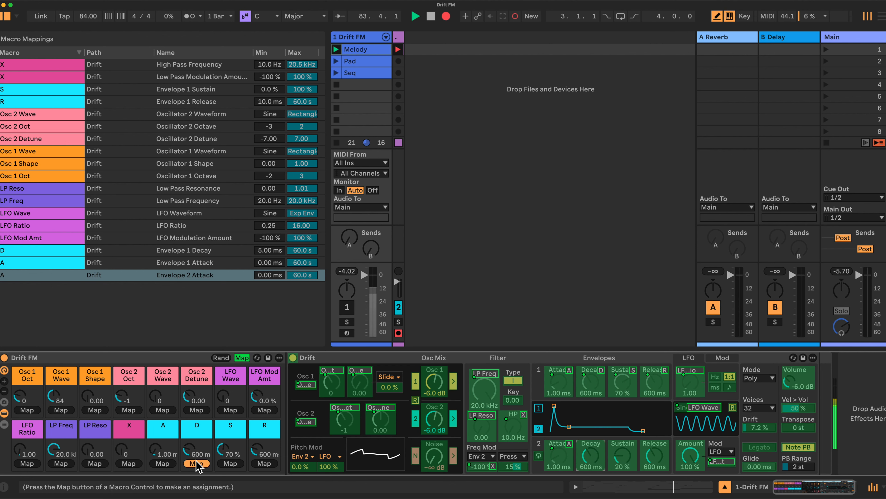
pyautogui.click(631, 456)
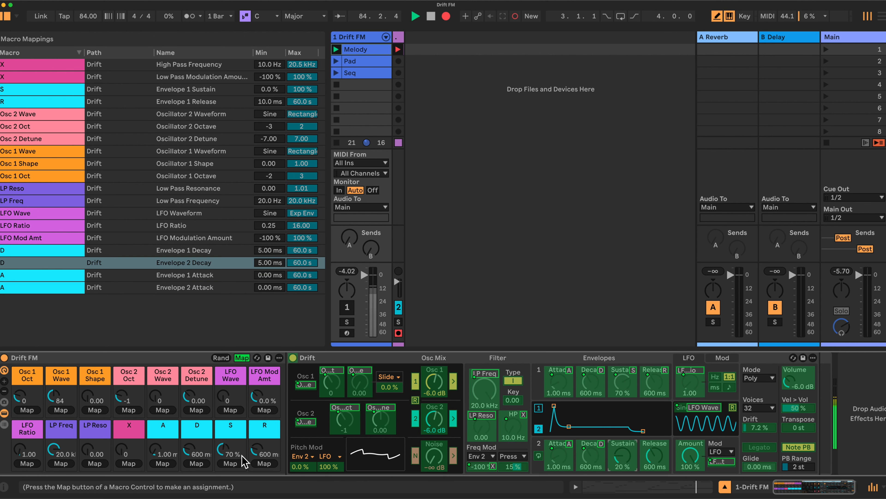
pyautogui.click(230, 463)
pyautogui.click(656, 460)
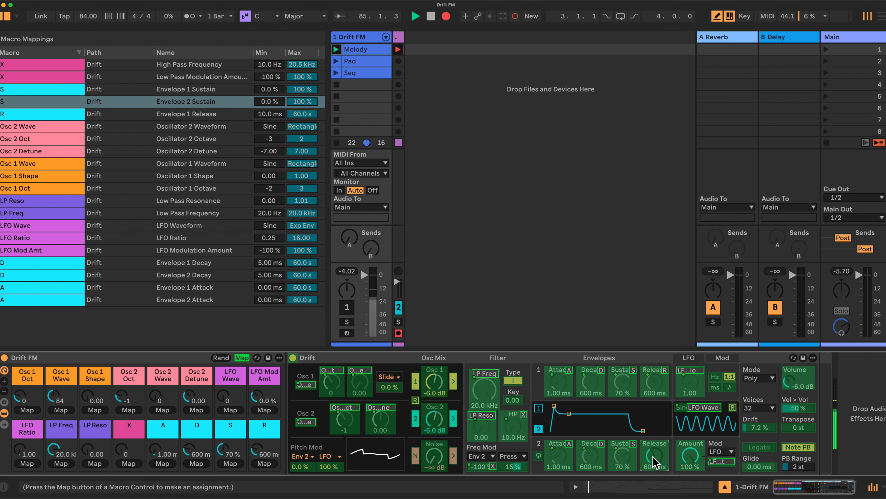
pyautogui.click(265, 463)
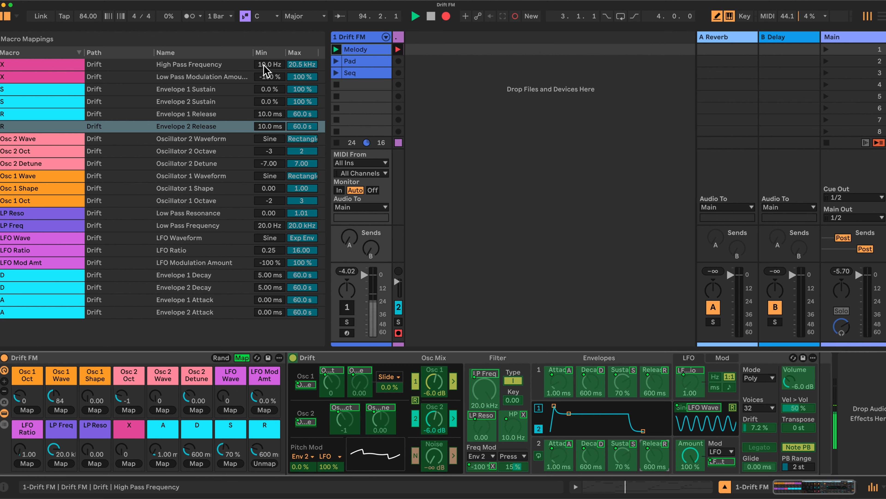
# Limit the X macro's High Pass Frequency mapping to a 10.0 kHz maximum and its Low Pass Modulation Amount mapping to a 0% minimum
pyautogui.click(301, 65)
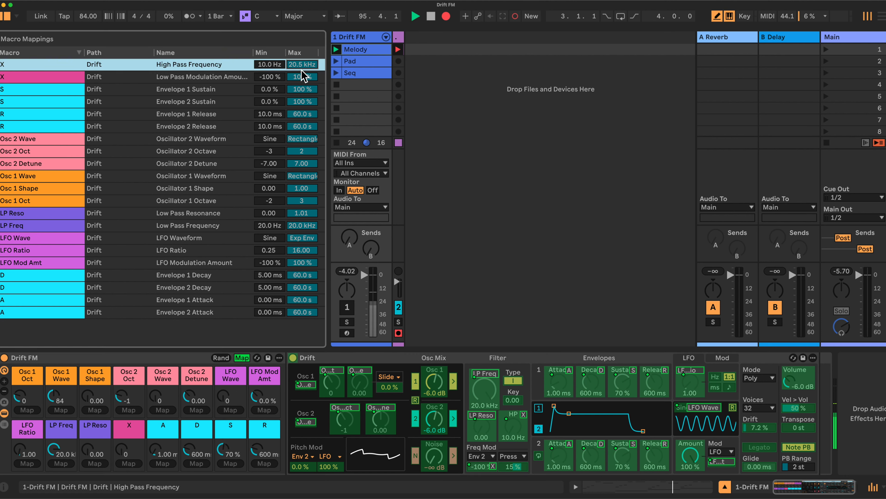
pyautogui.write('1')
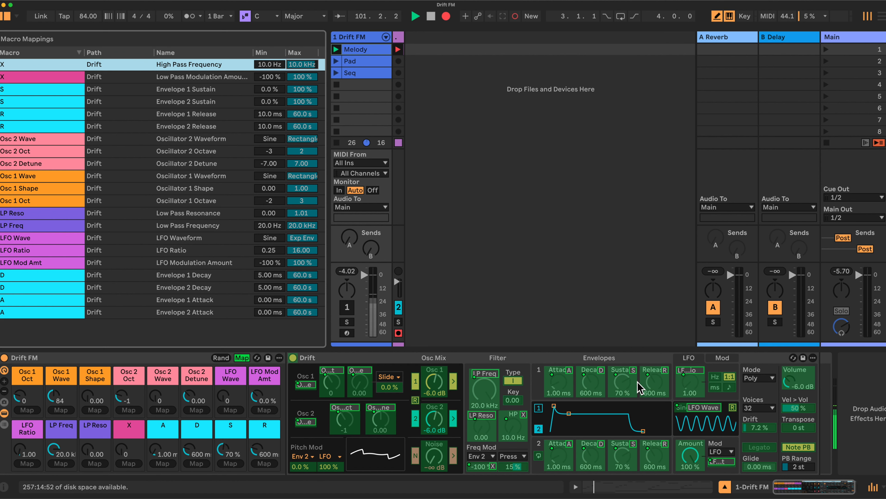
pyautogui.click(274, 77)
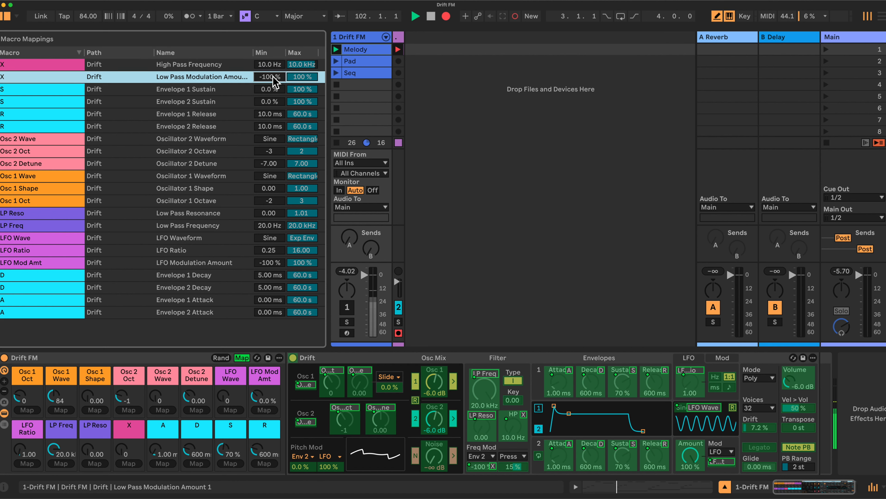
pyautogui.press('Return')
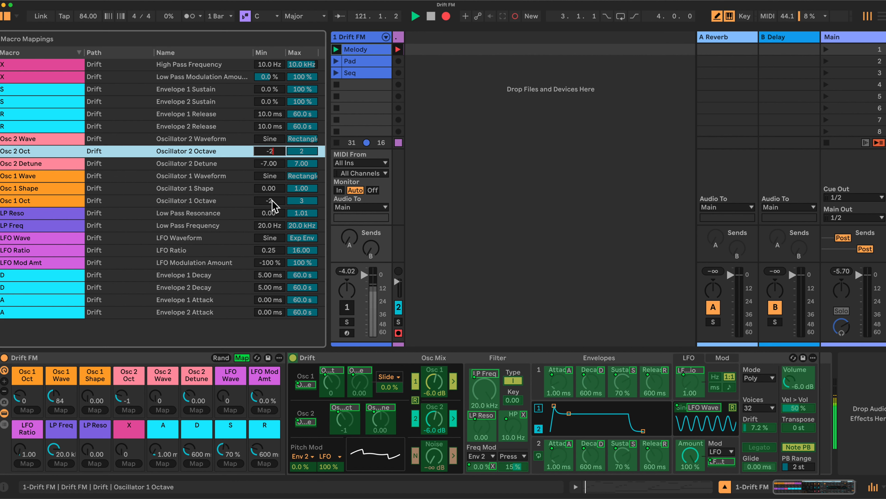
# Restrict both oscillator octave mappings to a range of -2 to 2 and set the Low Pass Resonance mapping's maximum to 0.85
pyautogui.click(301, 201)
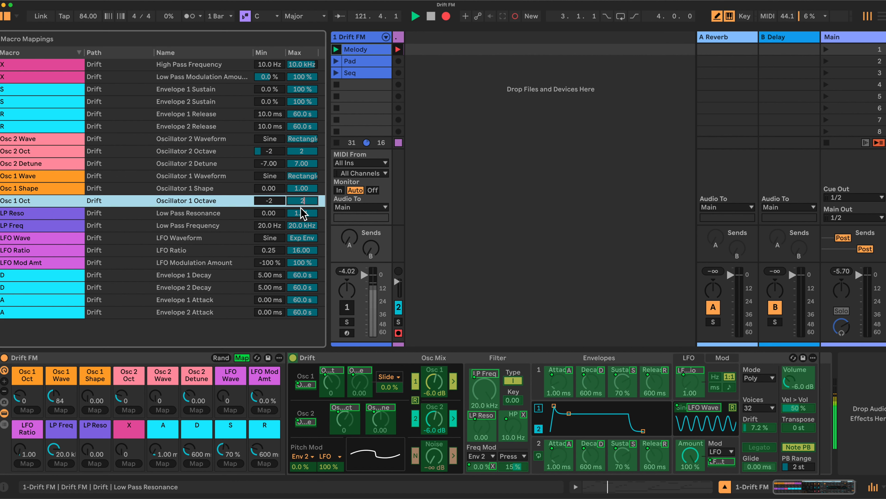
pyautogui.write('2')
pyautogui.click(271, 214)
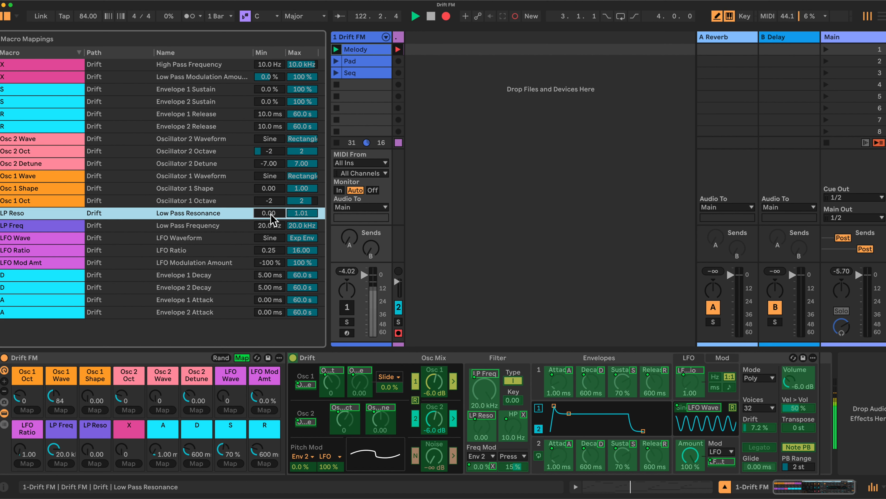
pyautogui.click(309, 214)
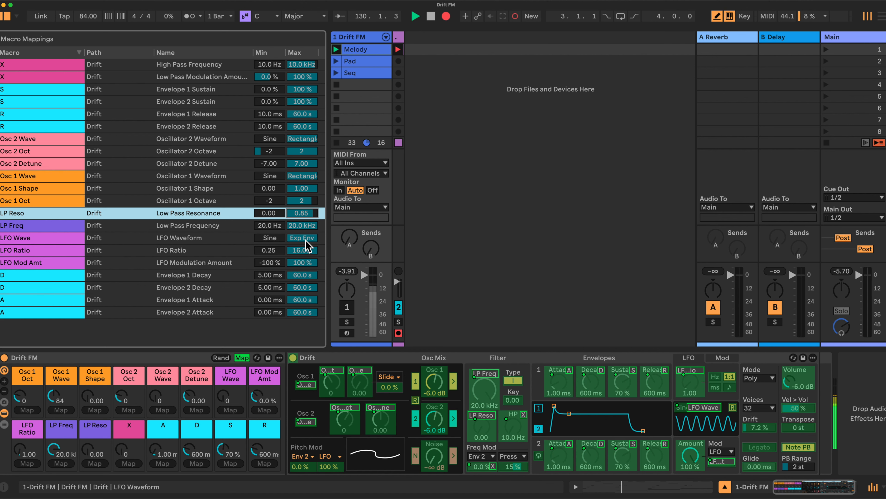
# Set the LFO Waveform mapping's maximum to Square and the LFO Modulation Amount mapping's minimum to 0%
pyautogui.moveTo(312, 245); pyautogui.dragTo(312, 250)
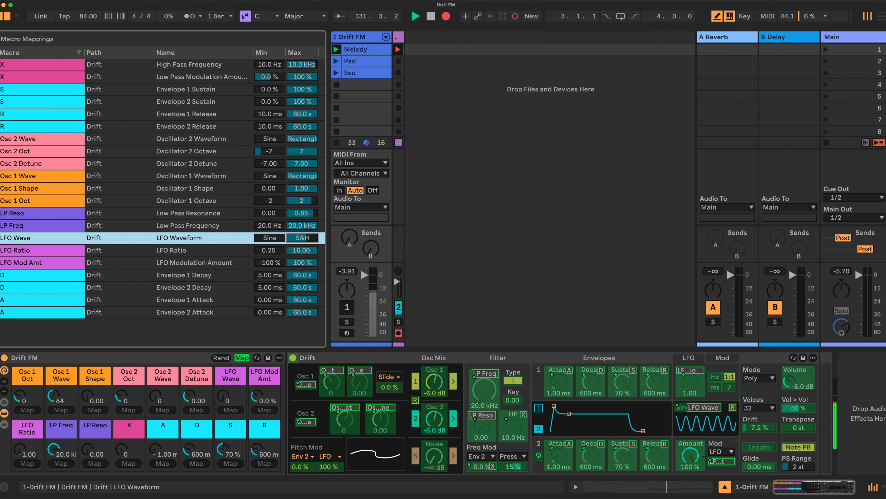
pyautogui.moveTo(312, 250); pyautogui.dragTo(312, 253)
pyautogui.moveTo(311, 253); pyautogui.dragTo(311, 250)
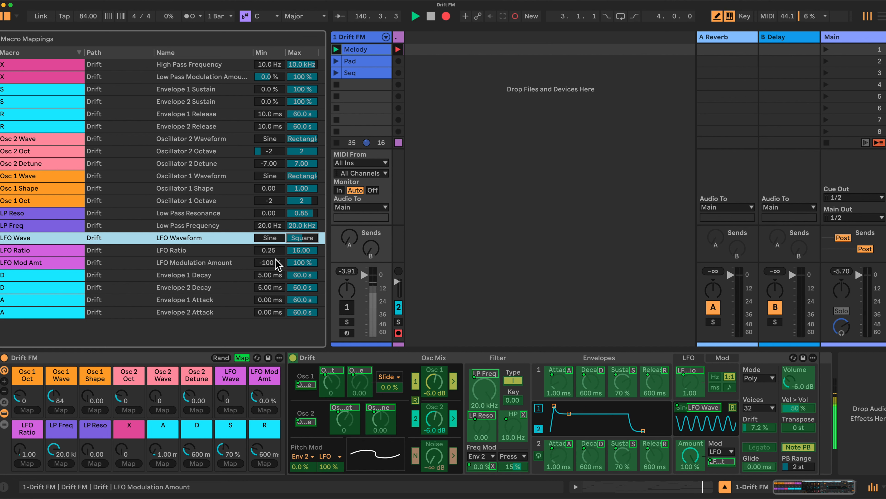
pyautogui.click(278, 268)
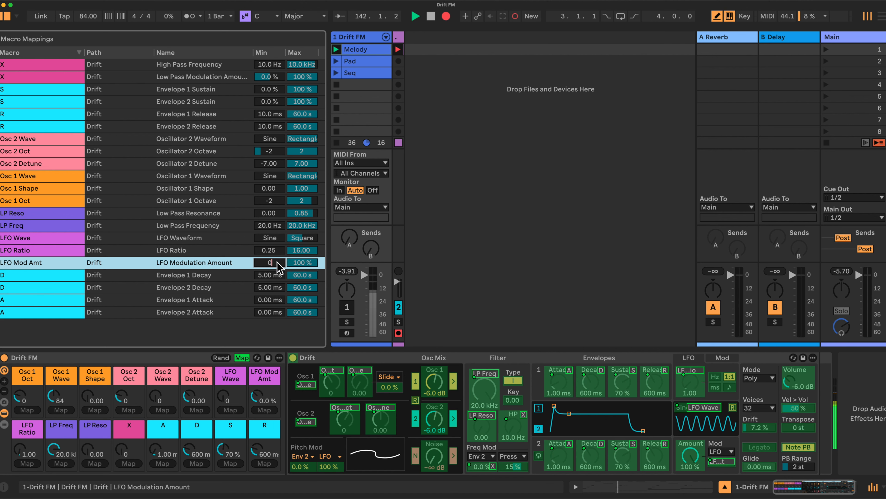
pyautogui.click(246, 252)
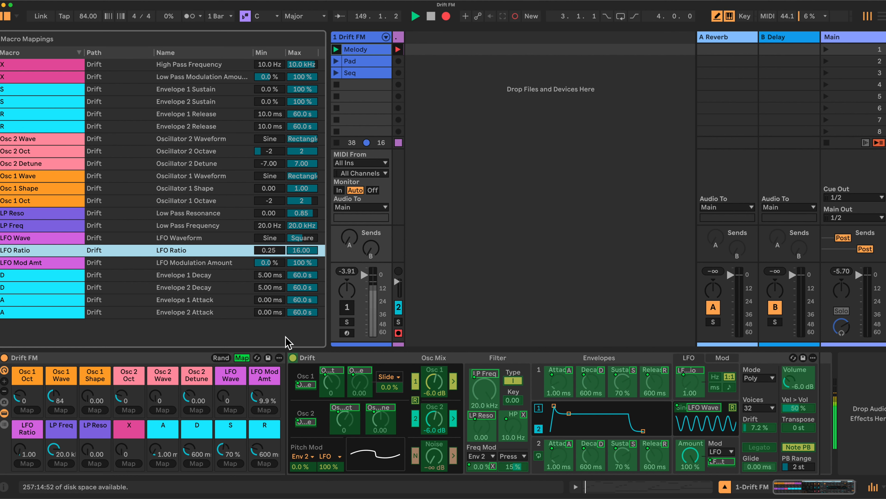
# Leave macro mapping mode, activate the Drift FM track, and randomize the rack's macros twice
pyautogui.click(243, 357)
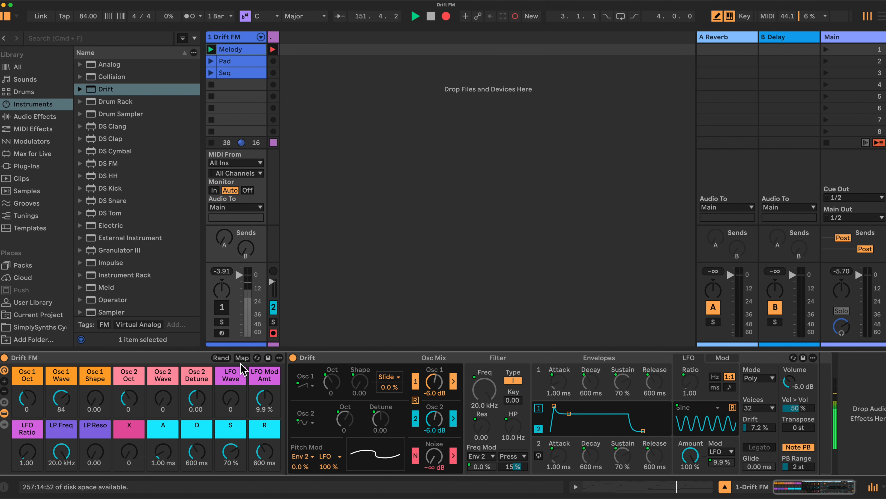
pyautogui.click(221, 358)
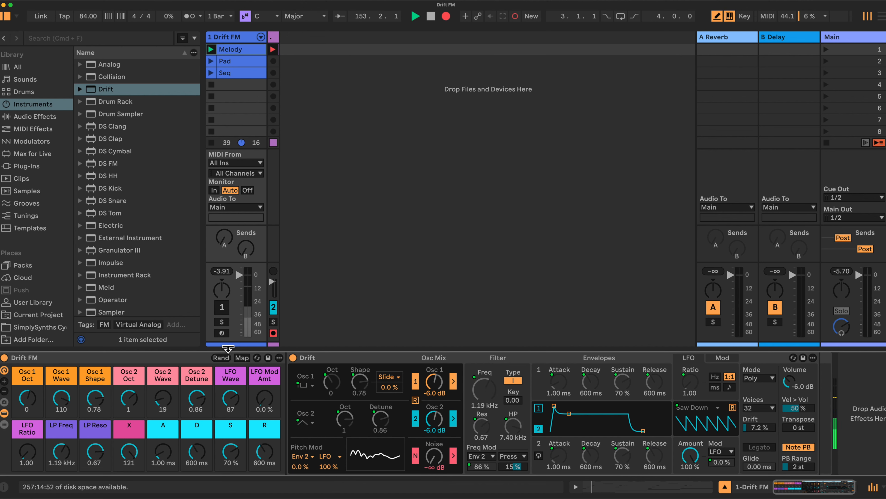
pyautogui.click(227, 308)
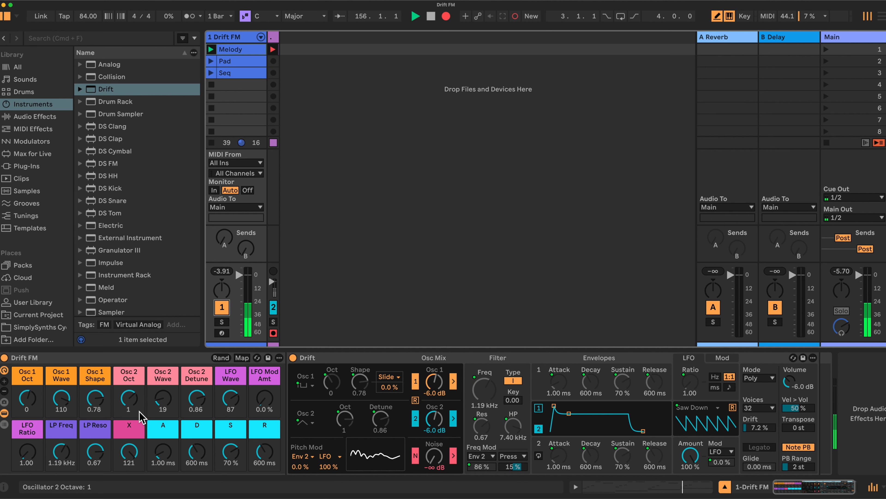
pyautogui.click(222, 358)
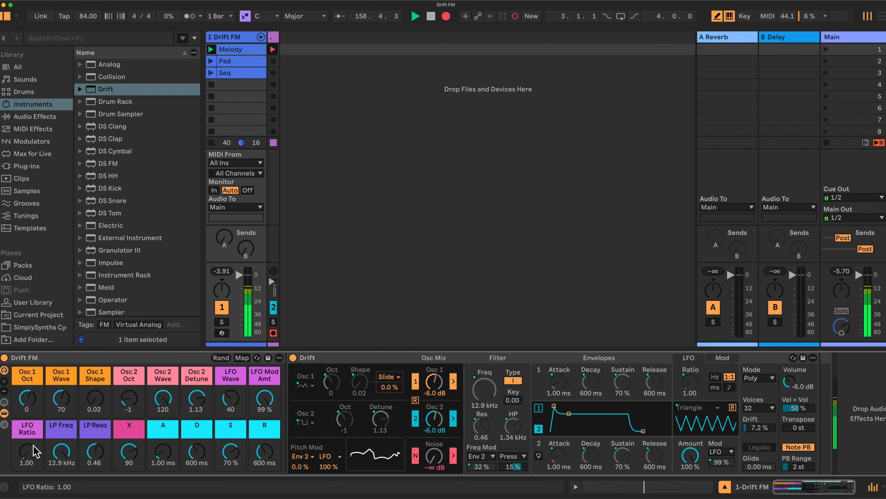
# Check the randomization exclusion setting on the LFO Ratio, A, D, S and R macros
pyautogui.rightClick(36, 451)
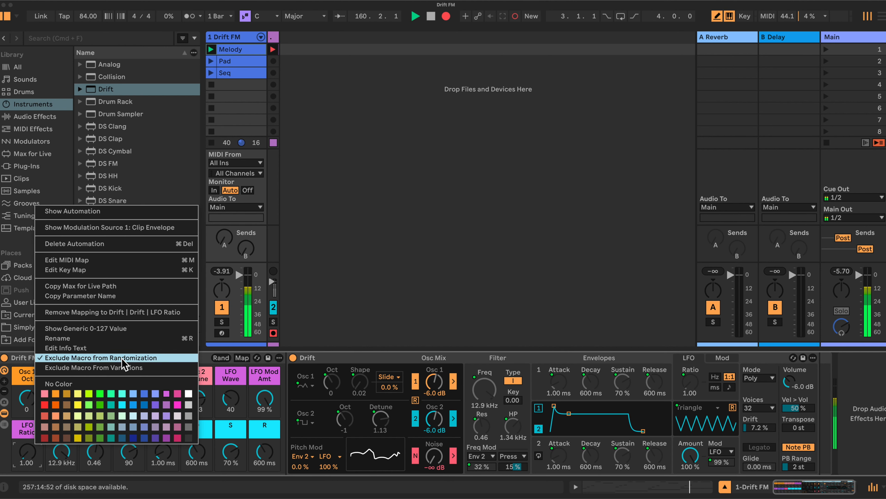
pyautogui.click(14, 440)
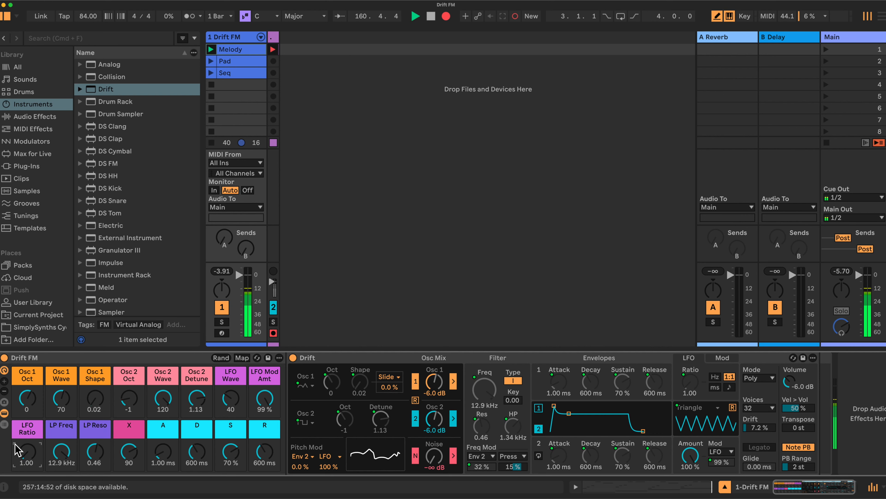
pyautogui.rightClick(166, 432)
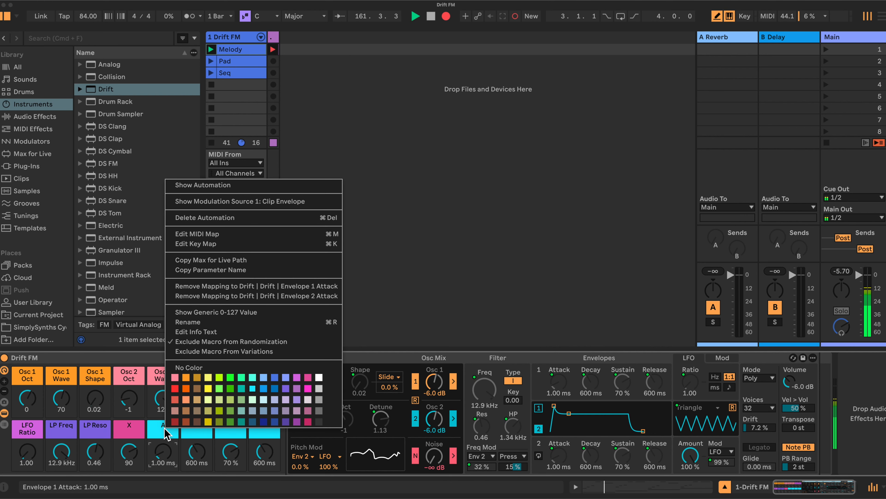
pyautogui.rightClick(201, 440)
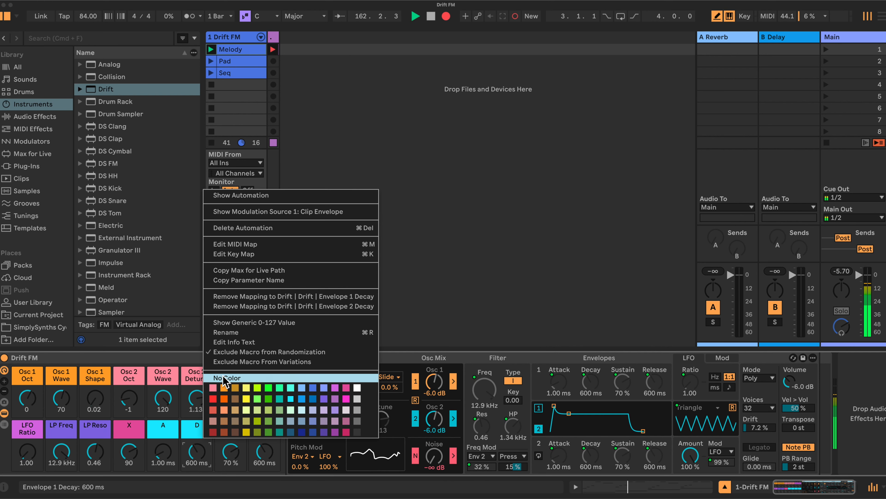
pyautogui.rightClick(241, 452)
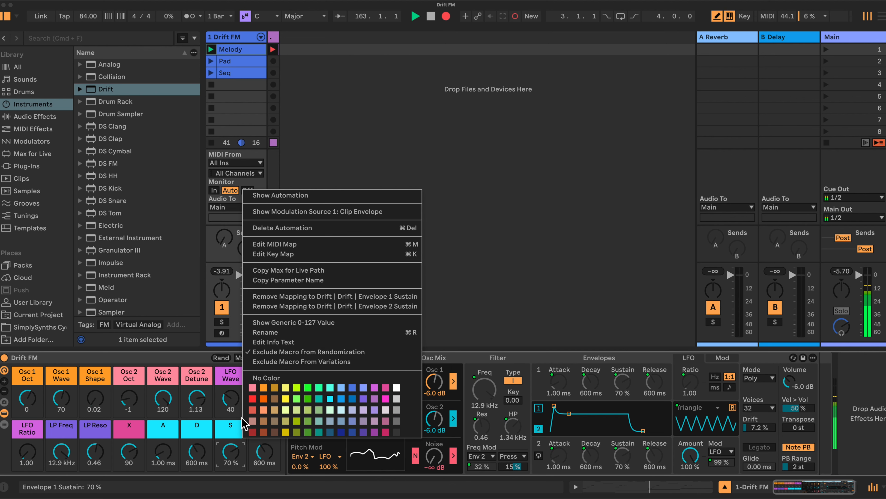
pyautogui.rightClick(258, 450)
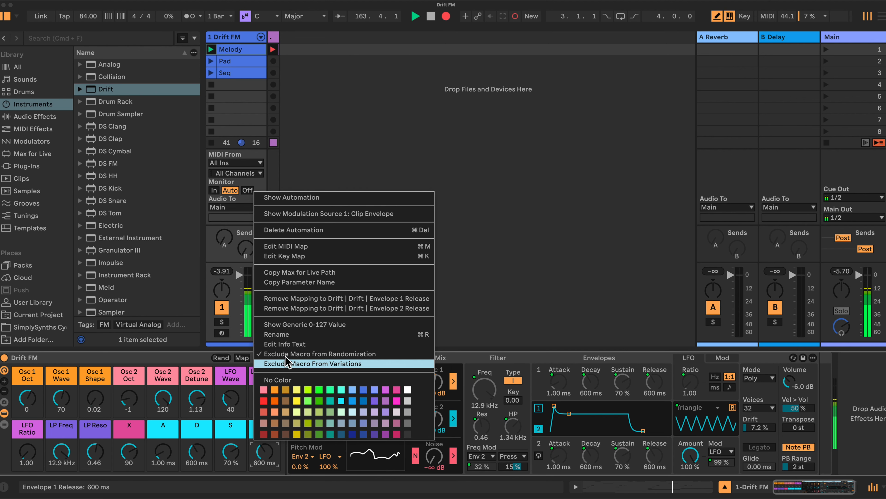
pyautogui.click(199, 356)
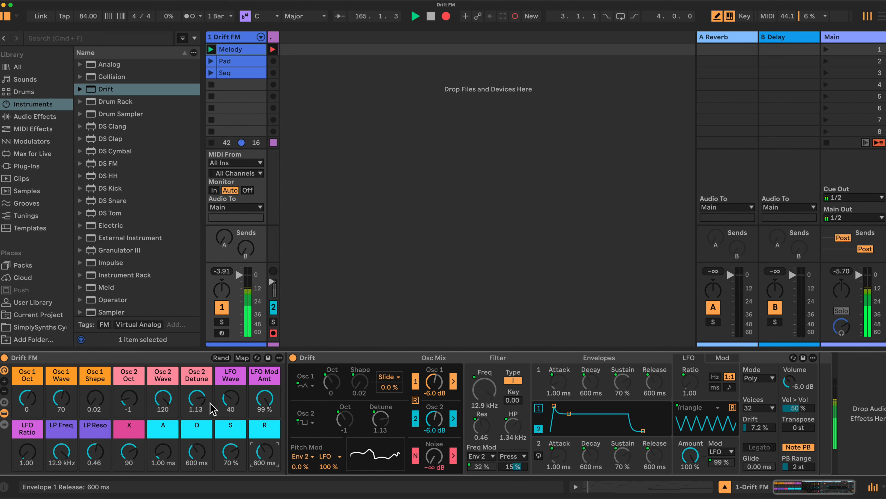
# Lower the Osc 2 Detune macro to 0.05 and the X macro to 69
pyautogui.click(202, 406)
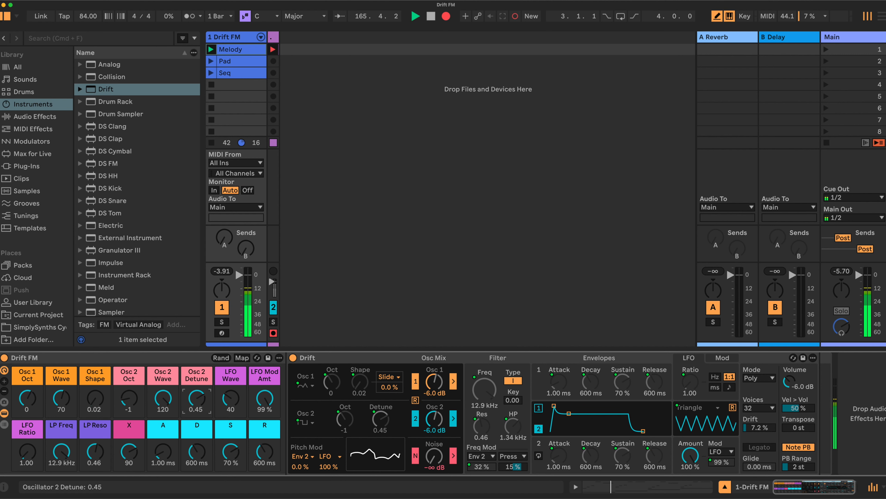
pyautogui.moveTo(129, 457); pyautogui.dragTo(129, 466)
# Set the A macro to 0.00 ms, D to 1.67 s, S to 0% and R to 10.0 ms, and launch the Seq clip
pyautogui.moveTo(264, 451); pyautogui.dragTo(264, 472)
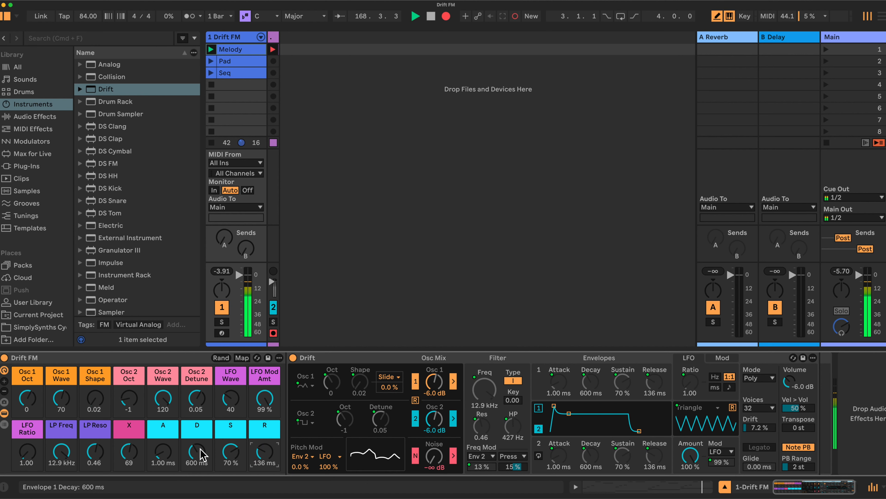
pyautogui.moveTo(267, 455); pyautogui.dragTo(163, 468)
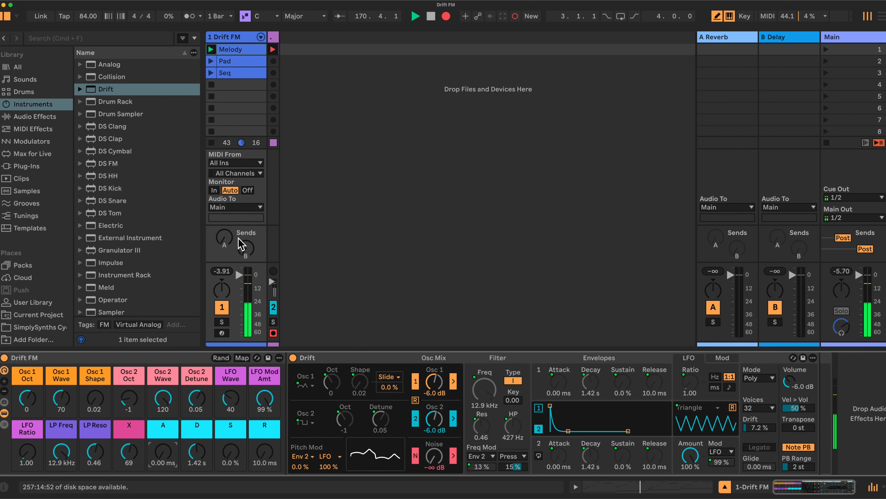
pyautogui.click(225, 73)
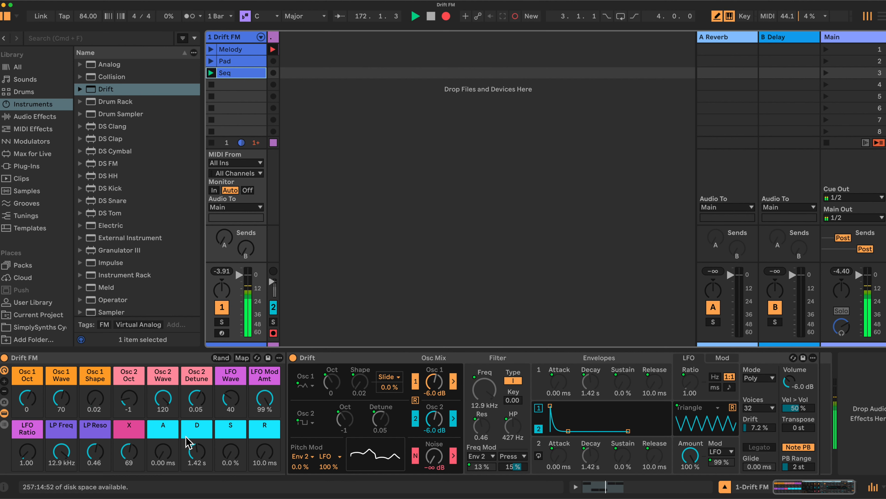
pyautogui.moveTo(201, 455); pyautogui.dragTo(202, 441)
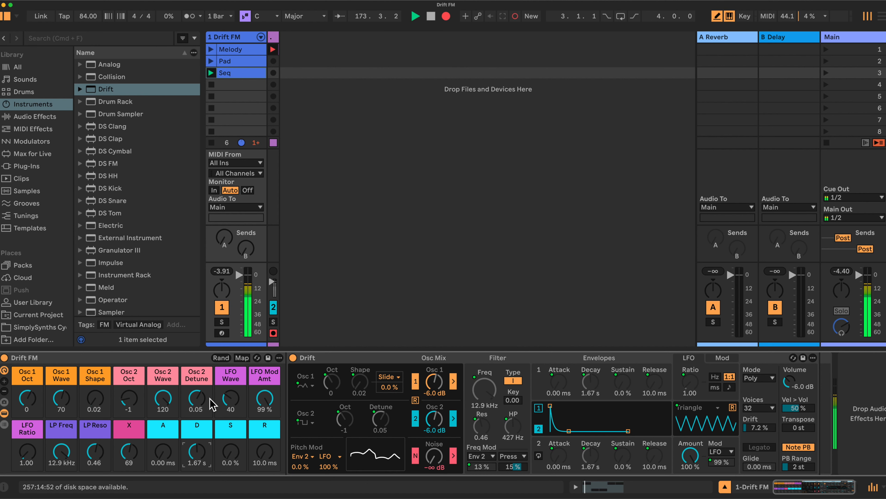
# Try different LFO Ratio macro values, starting with 0.5 and ending at 0.25
pyautogui.click(26, 464)
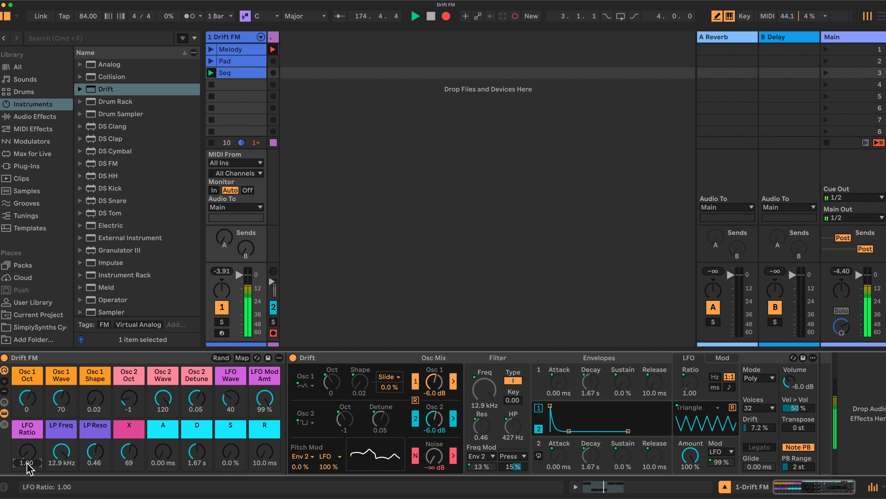
pyautogui.write('.5')
pyautogui.press('Return')
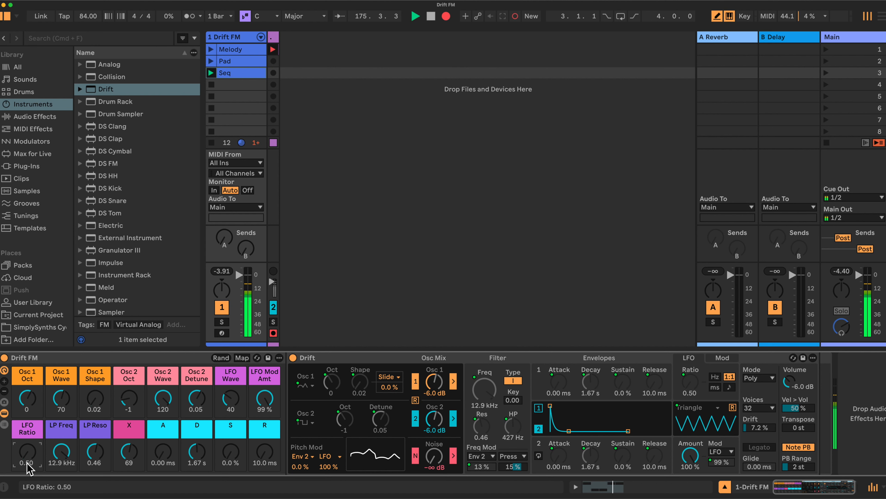
pyautogui.write('9.8')
pyautogui.press('Return')
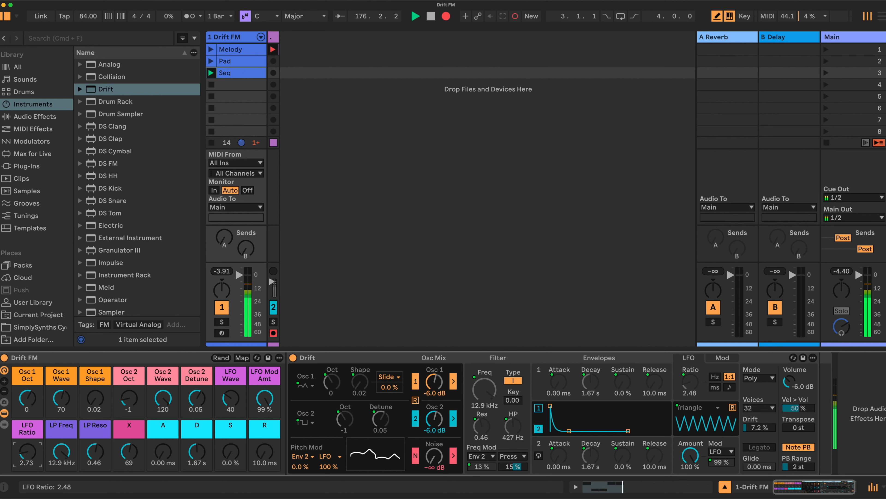
pyautogui.moveTo(27, 451); pyautogui.dragTo(27, 498)
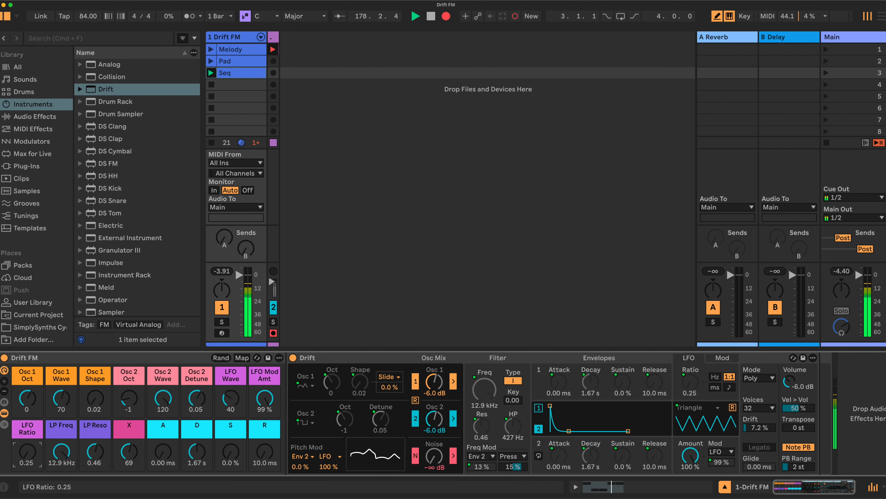
# Randomize the rack's macros several times while the Seq clip plays
pyautogui.click(221, 357)
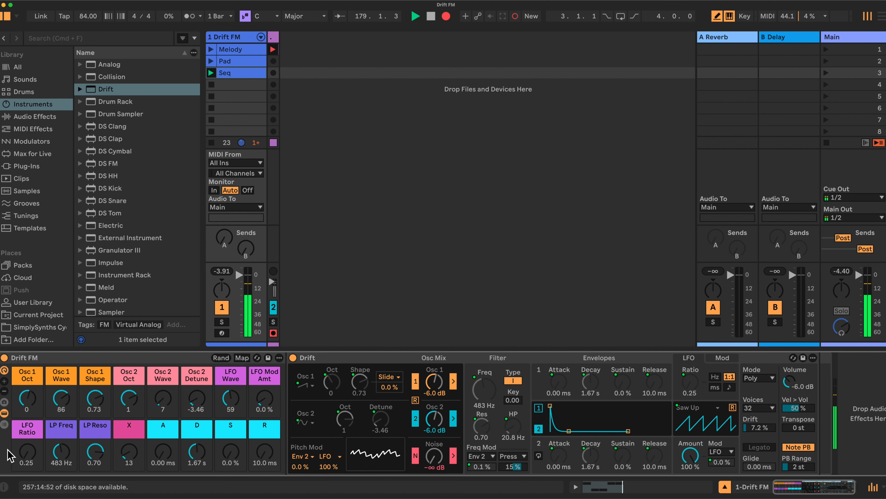
pyautogui.moveTo(38, 454); pyautogui.dragTo(37, 452)
pyautogui.moveTo(38, 451)
pyautogui.mouseDown()
pyautogui.moveTo(38, 475)
pyautogui.moveTo(39, 451)
pyautogui.mouseUp()
pyautogui.click(224, 358)
pyautogui.click(223, 358)
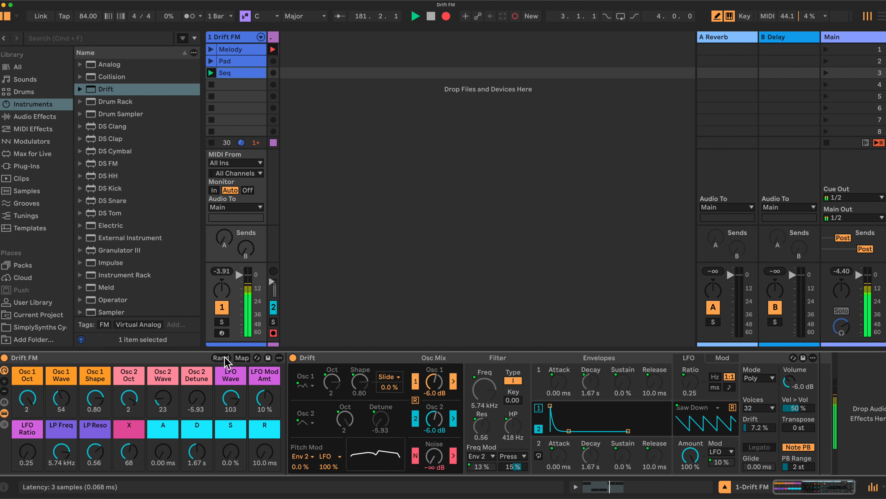
# Set LFO Wave to 6, Osc 1 Oct and Osc 2 Oct to 0, Osc 1 Wave to 31 and Osc 1 Shape to 0.36
pyautogui.moveTo(72, 446); pyautogui.dragTo(72, 458)
pyautogui.moveTo(230, 398); pyautogui.dragTo(231, 423)
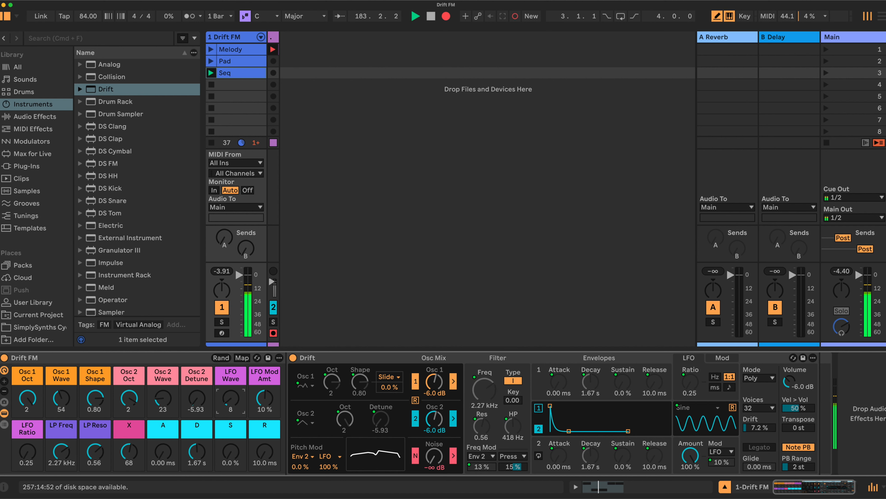
pyautogui.moveTo(129, 398); pyautogui.dragTo(128, 412)
pyautogui.moveTo(28, 399); pyautogui.dragTo(95, 412)
# Set the LP Freq macro to 14.4 kHz and LP Reso to 0.33, and adjust D to 1.01 s and R to 10.2 ms
pyautogui.moveTo(61, 451); pyautogui.dragTo(95, 459)
pyautogui.moveTo(197, 451); pyautogui.dragTo(196, 447)
pyautogui.moveTo(265, 451); pyautogui.dragTo(265, 437)
pyautogui.moveTo(197, 451); pyautogui.dragTo(196, 459)
pyautogui.moveTo(265, 451); pyautogui.dragTo(265, 471)
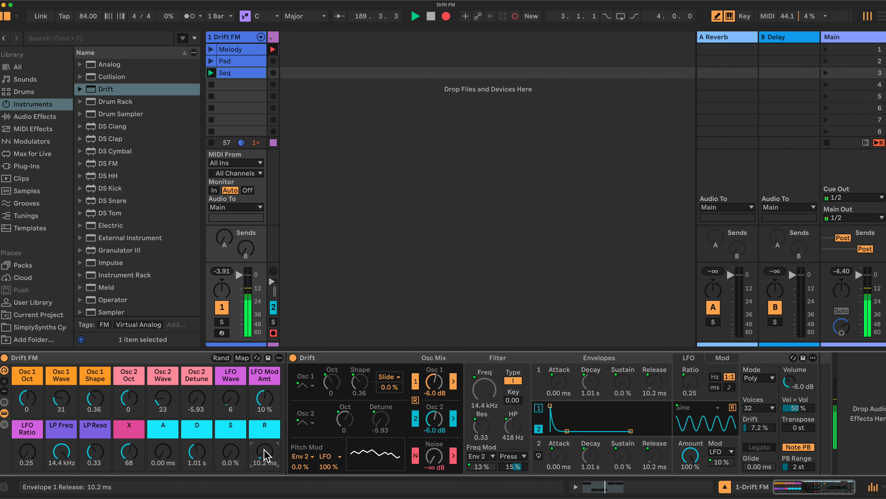
# Set the X macro to 56, LP Freq to 2.53 kHz and LP Reso to 0.69
pyautogui.moveTo(123, 448); pyautogui.dragTo(123, 452)
pyautogui.moveTo(59, 452); pyautogui.dragTo(58, 447)
pyautogui.moveTo(99, 455); pyautogui.dragTo(70, 473)
# Try the LFO Ratio macro at 0.5, return it to 1, and lower LP Freq to 650 Hz
pyautogui.click(30, 463)
pyautogui.write('0.5')
pyautogui.press('Return')
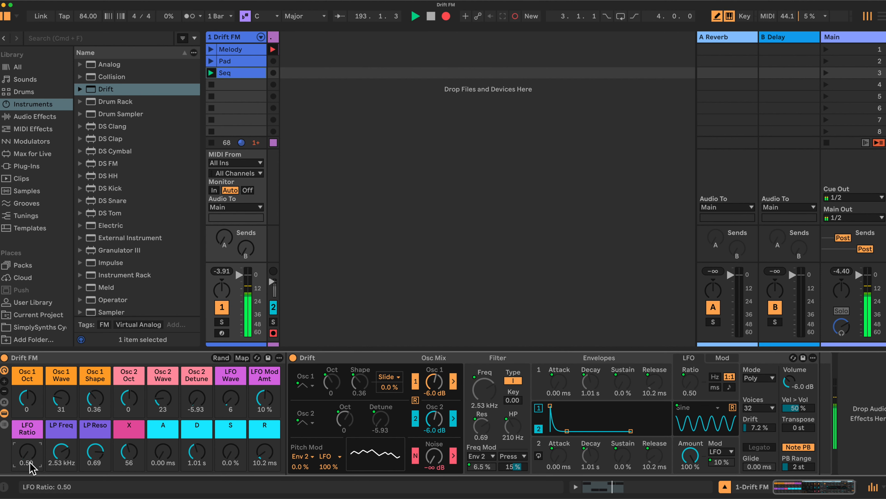
pyautogui.hscroll(1, 30, 468)
pyautogui.write('1')
pyautogui.press('Return')
pyautogui.moveTo(51, 451); pyautogui.dragTo(50, 470)
# Raise the Drift FM track's send to the A Reverb return, and set Osc 2 Oct to -1 and Osc 1 Wave to 59
pyautogui.moveTo(225, 245); pyautogui.dragTo(225, 238)
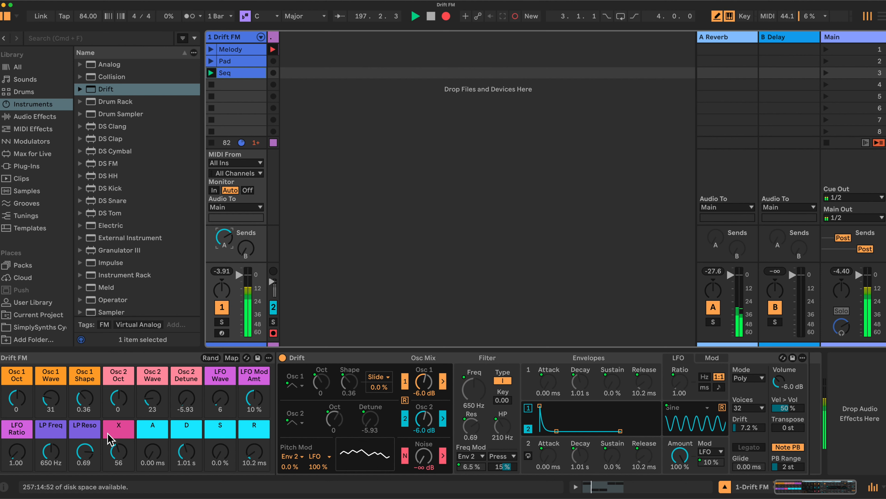
pyautogui.moveTo(122, 398); pyautogui.dragTo(122, 405)
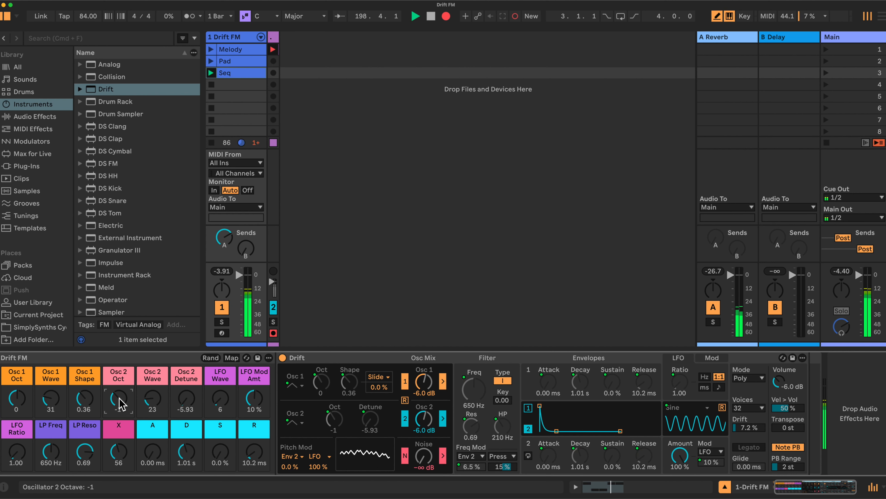
pyautogui.moveTo(69, 402); pyautogui.dragTo(52, 394)
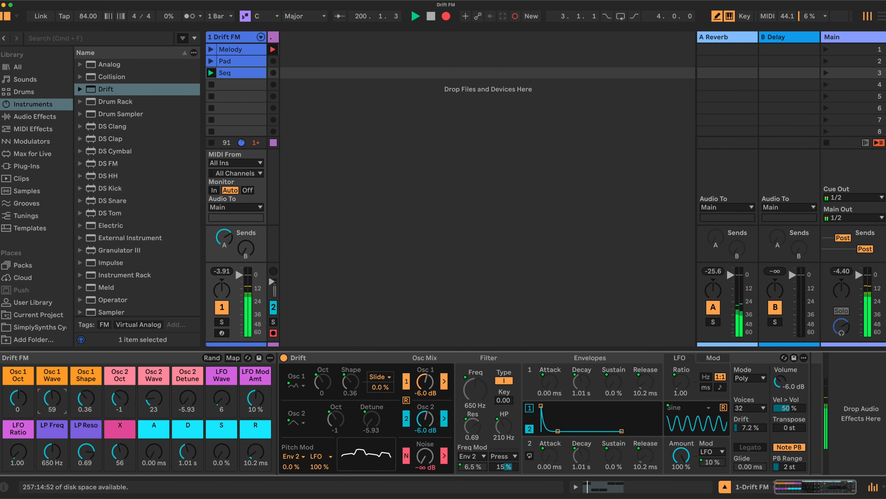